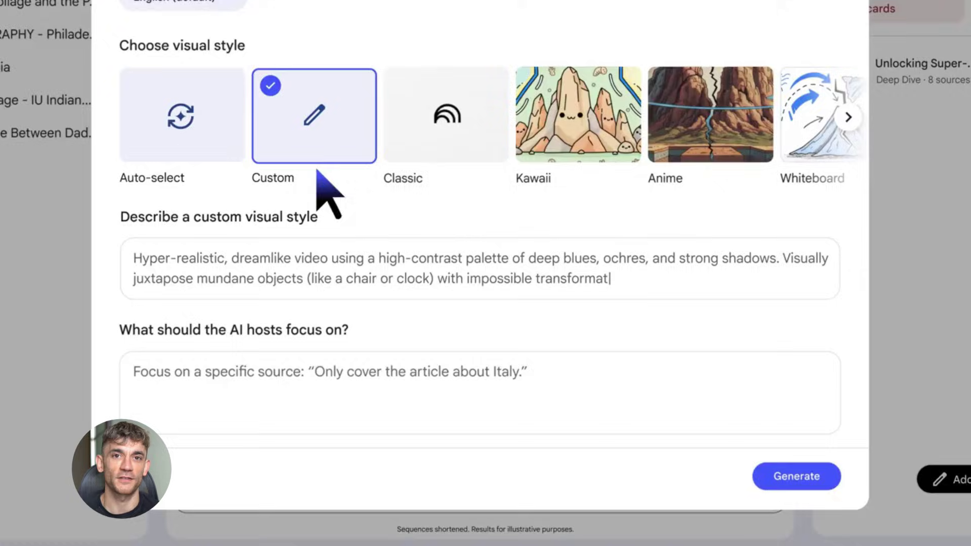
Step: Generate the custom-style Video Overview and switch web research to Deep Research
left_click(827, 482)
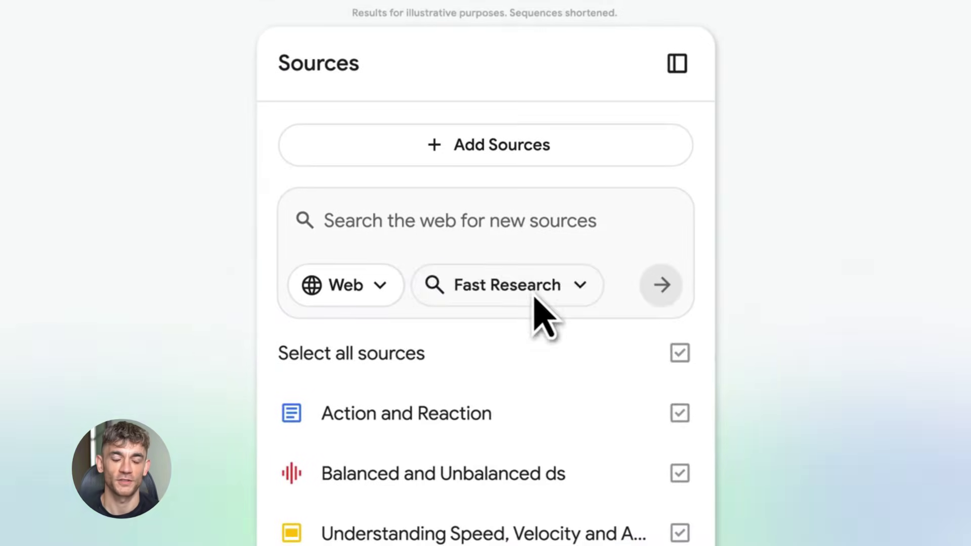
left_click(219, 113)
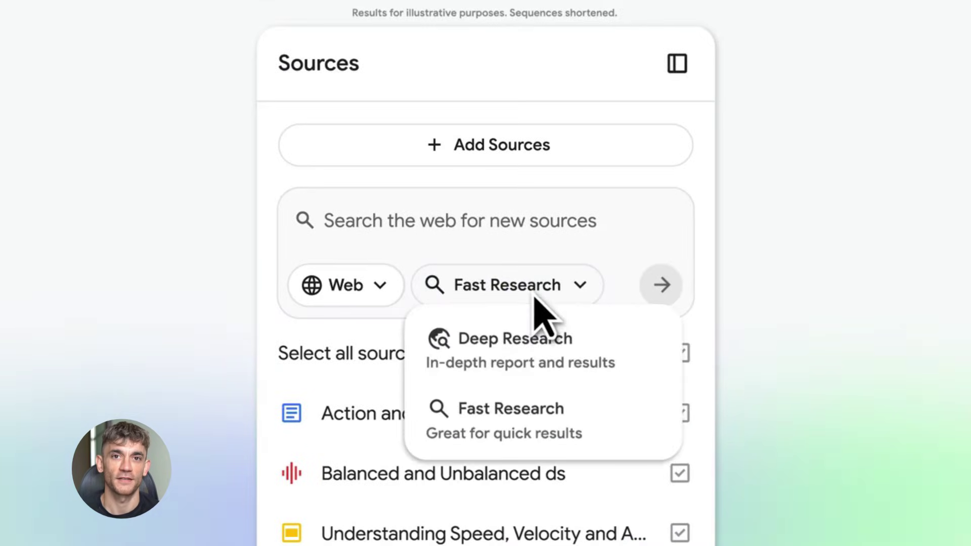
left_click(553, 372)
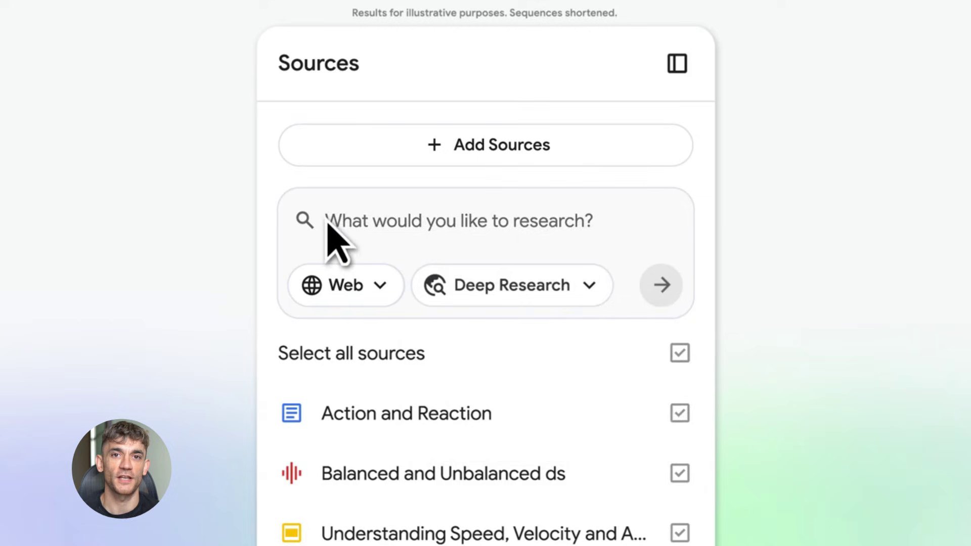
Step: Run a Deep Research search for 'Latest brelakthroughs in quantum physics'
left_click(332, 237)
type("Latest brelakthroughs in quantum physics")
left_click(660, 286)
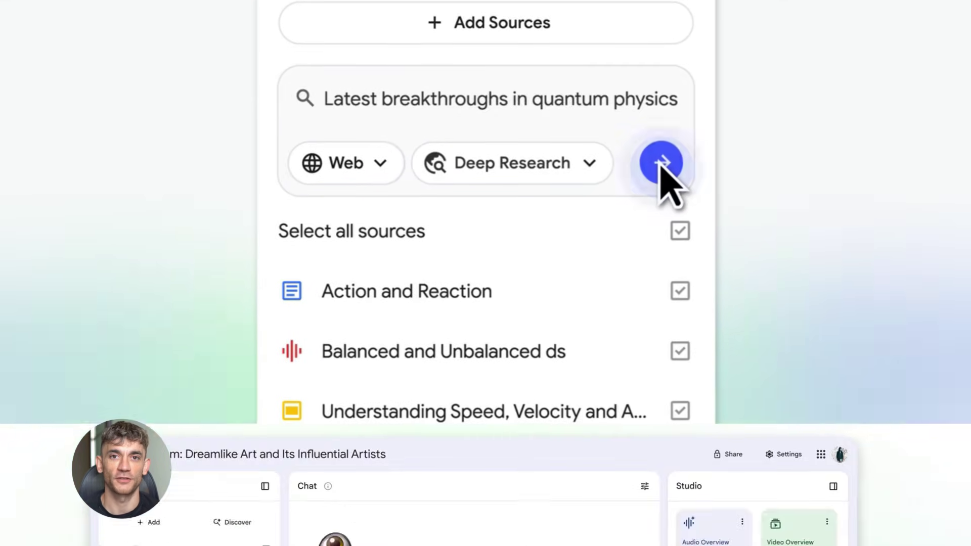
Step: Set the chat's conversational style to Learning Guide and save it
left_click(497, 261)
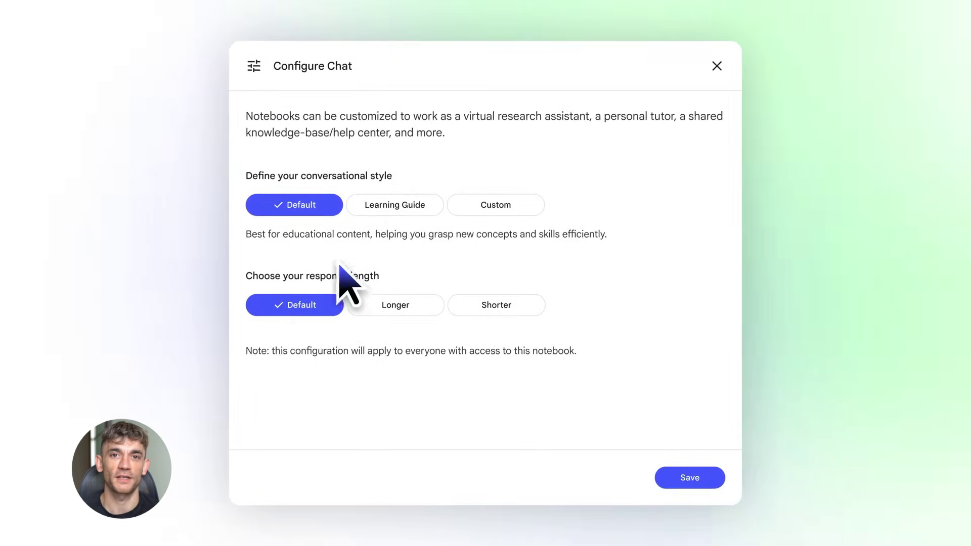
left_click(402, 208)
left_click(690, 477)
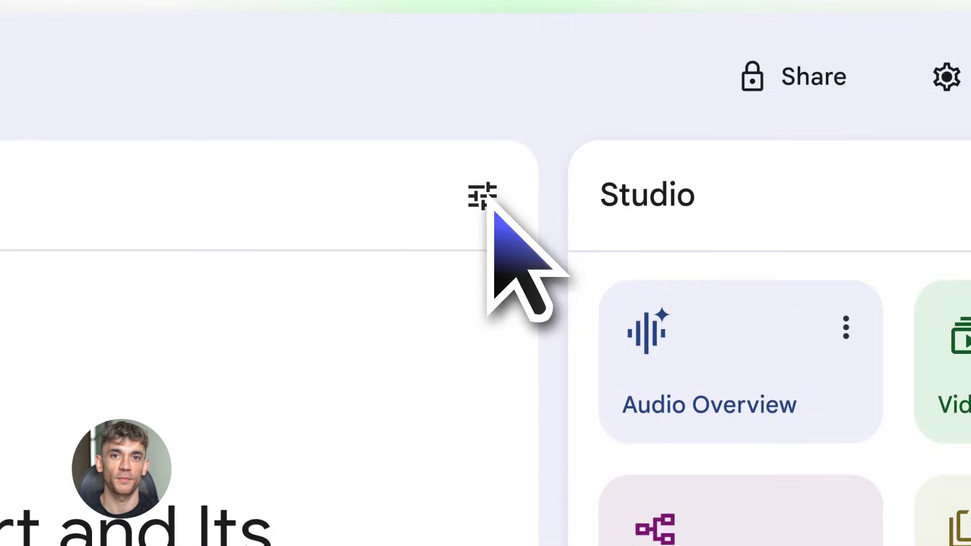
left_click(482, 198)
left_click(395, 204)
left_click(690, 477)
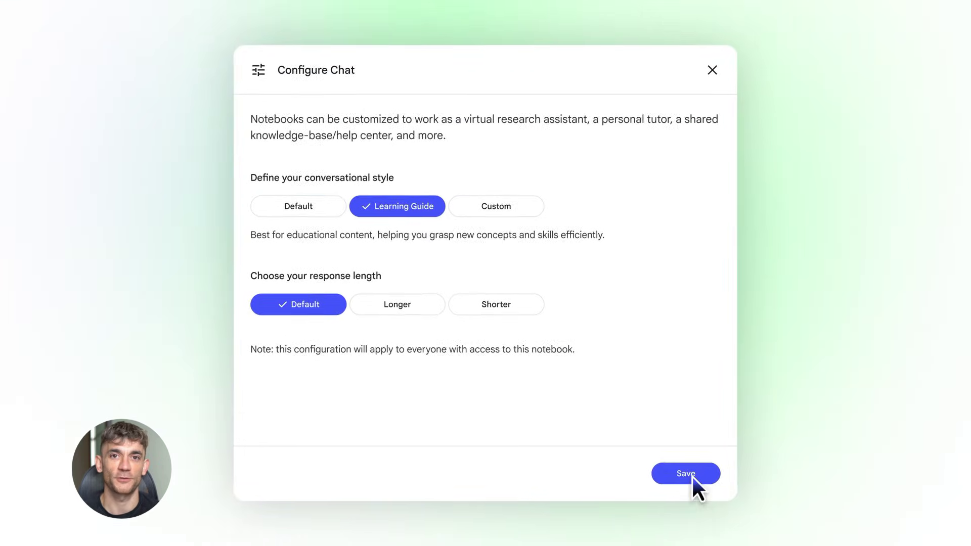
Step: Send 'Let's get started!' followed by your AP Art History exam background
type("Let's get started!")
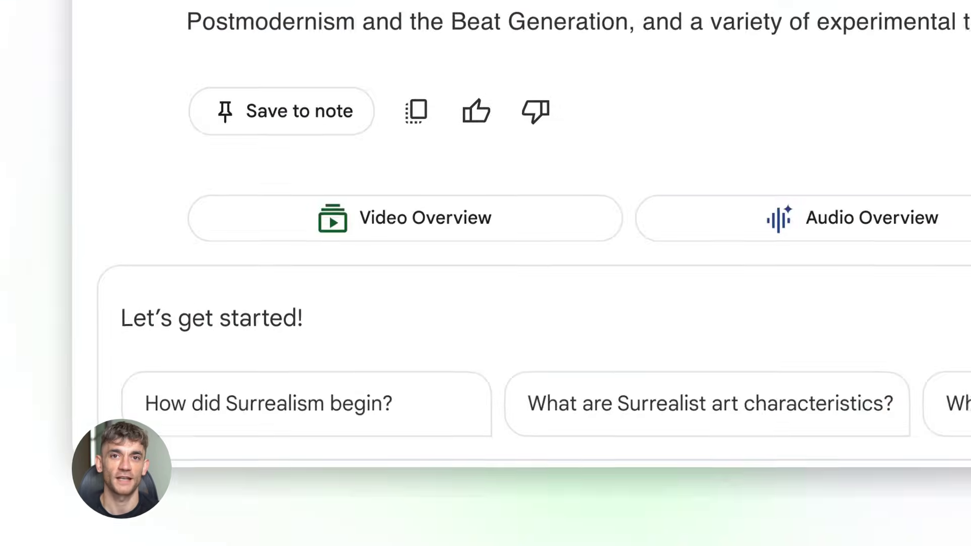
key("Return")
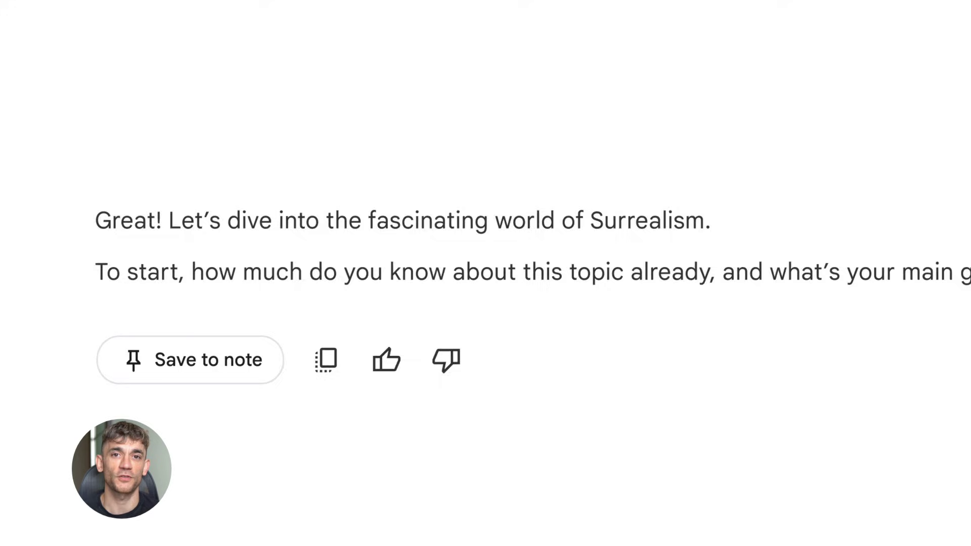
type("I am a high school junior studying for an AP Art History exam. I know a little about surrealism but would love to cover the fundamentals")
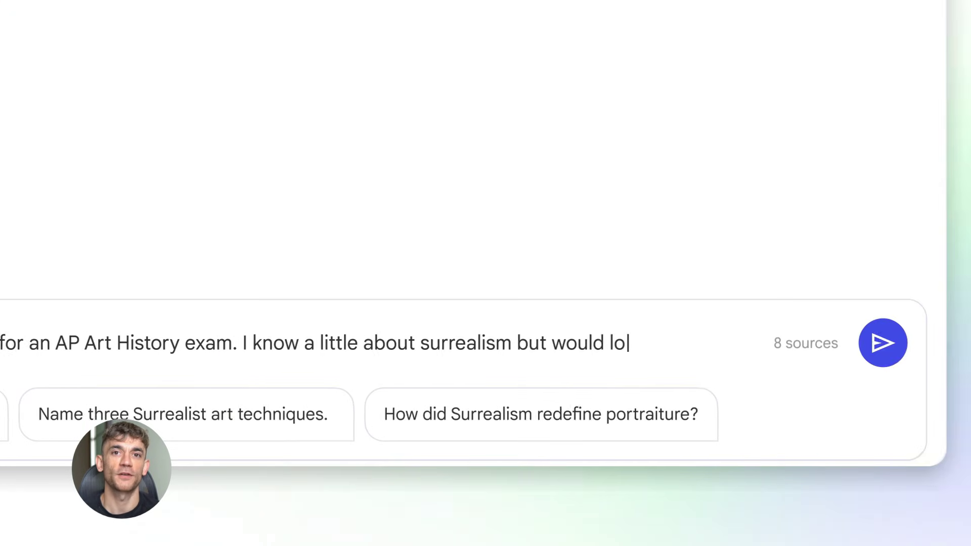
key("Return")
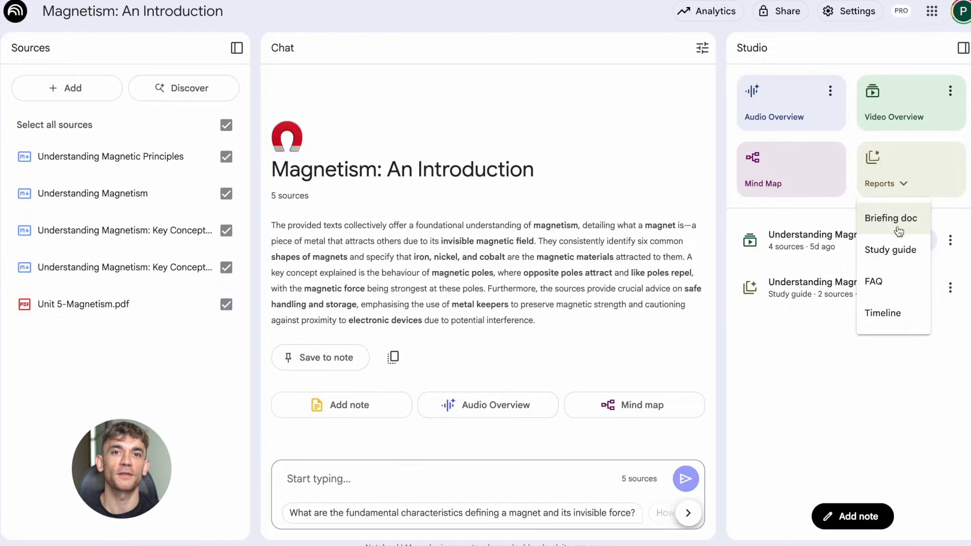
Step: Generate the Magnetism study guide, add all seven PhysioNotes JPGs as sources, and start an Audio Overview
left_click(898, 256)
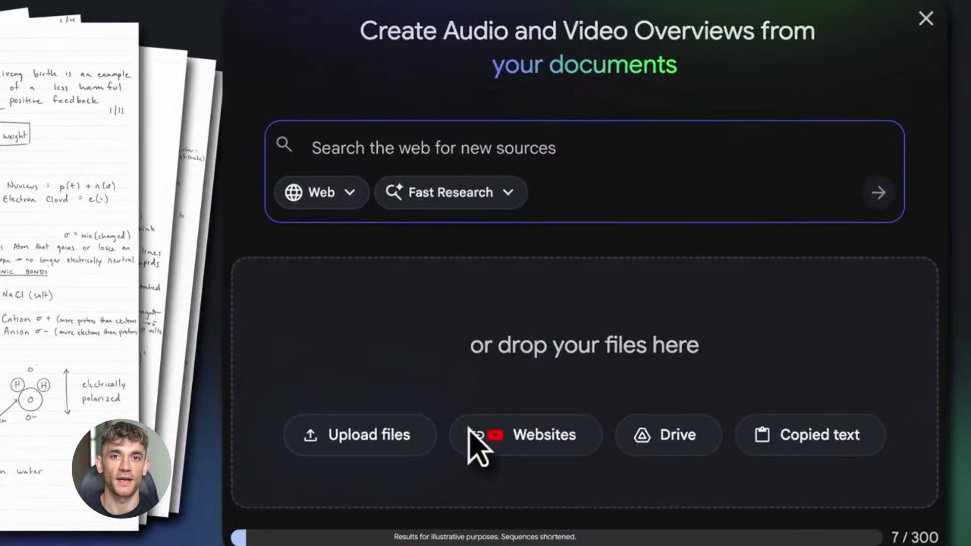
left_click(349, 435)
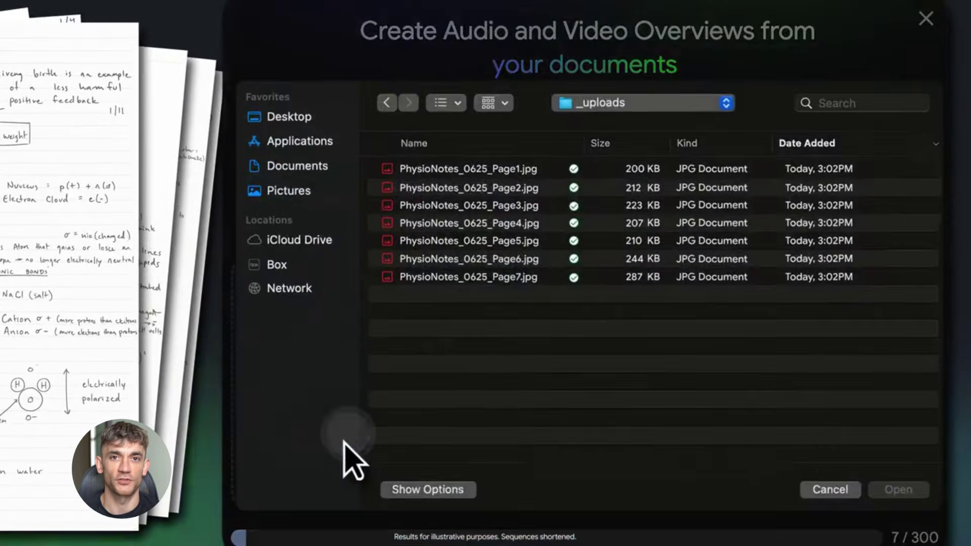
left_click(529, 171)
left_click(520, 277, "shift")
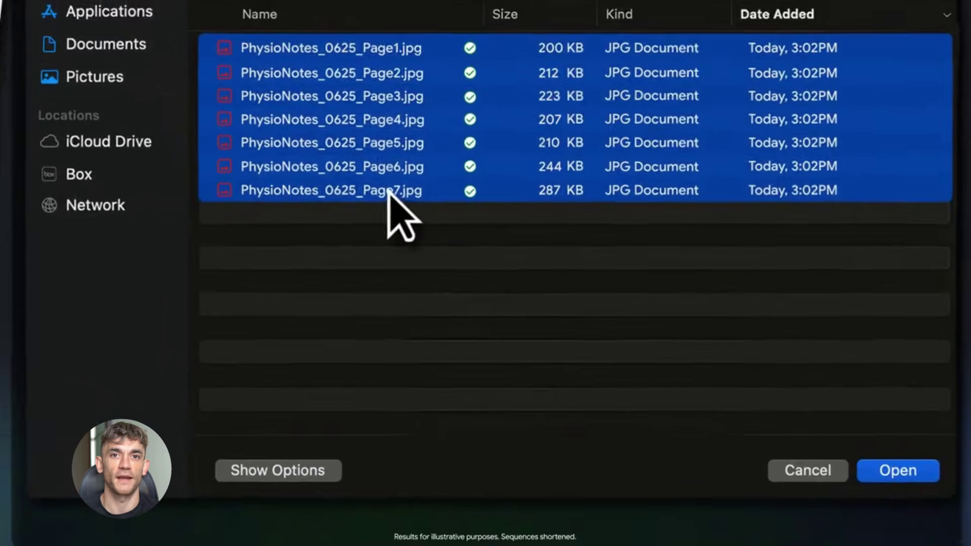
left_click(898, 471)
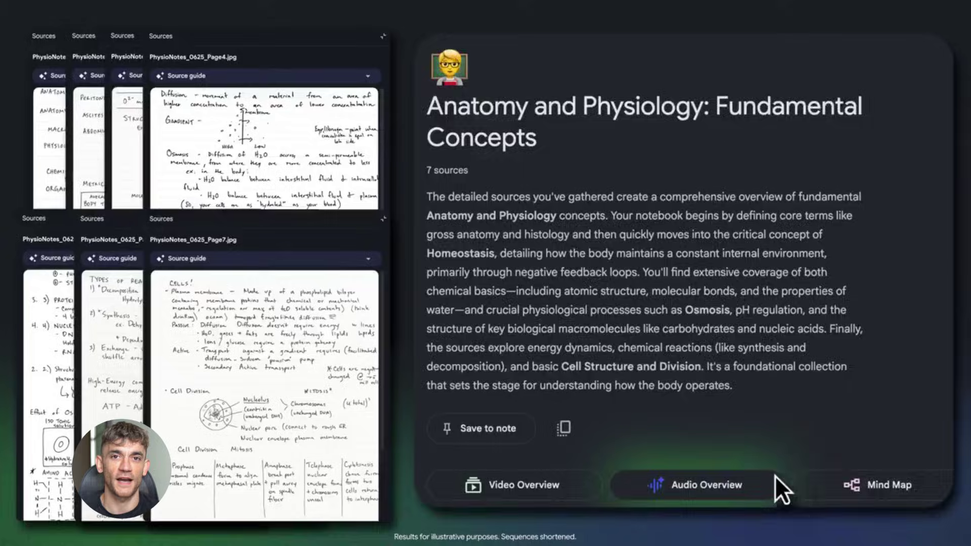
left_click(754, 483)
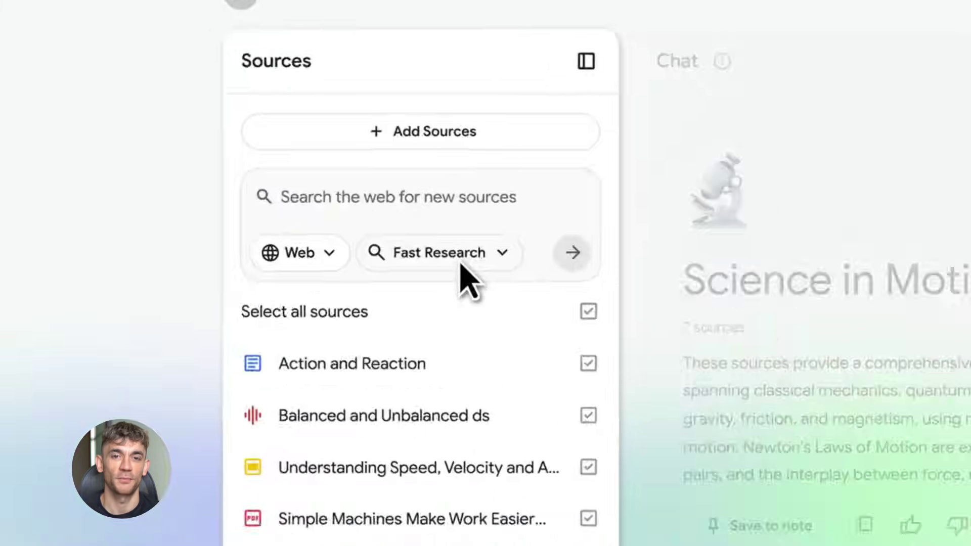
Step: Switch web research to Deep Research and begin typing 'Latest breakthroughs in'
left_click(217, 146)
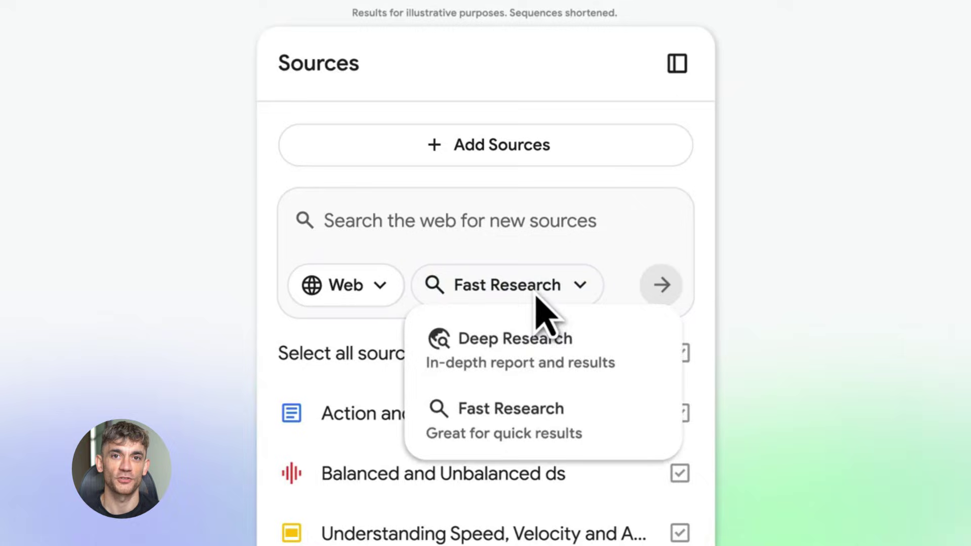
left_click(546, 357)
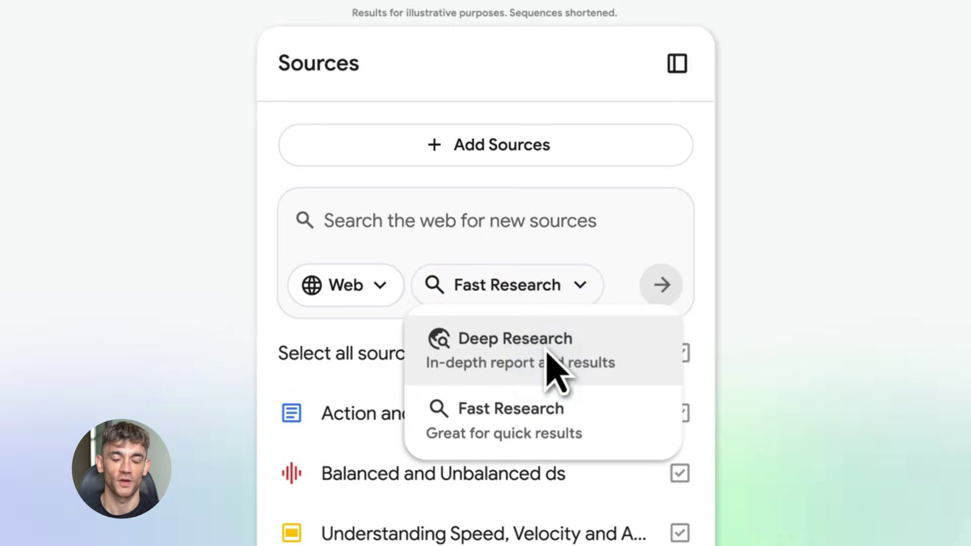
left_click(362, 243)
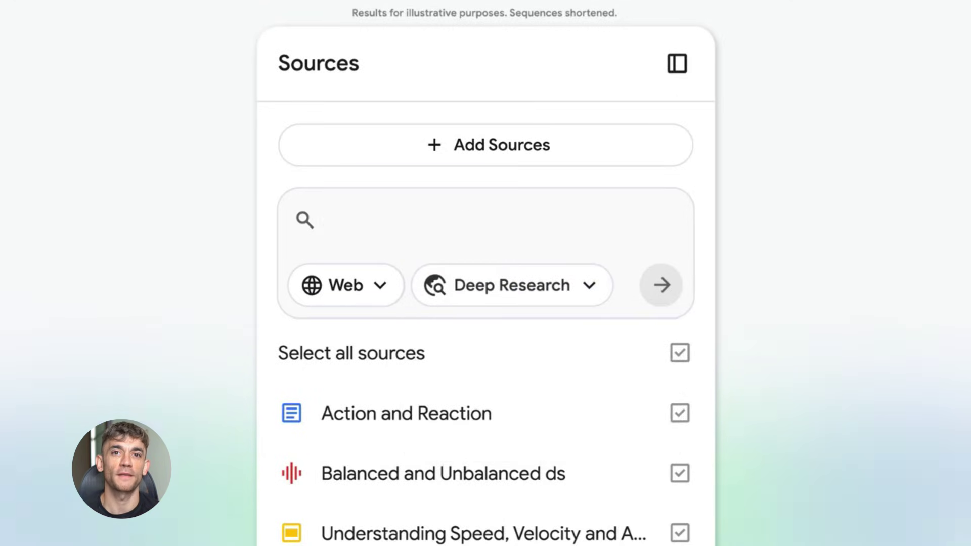
type("Latest breakthroughs in")
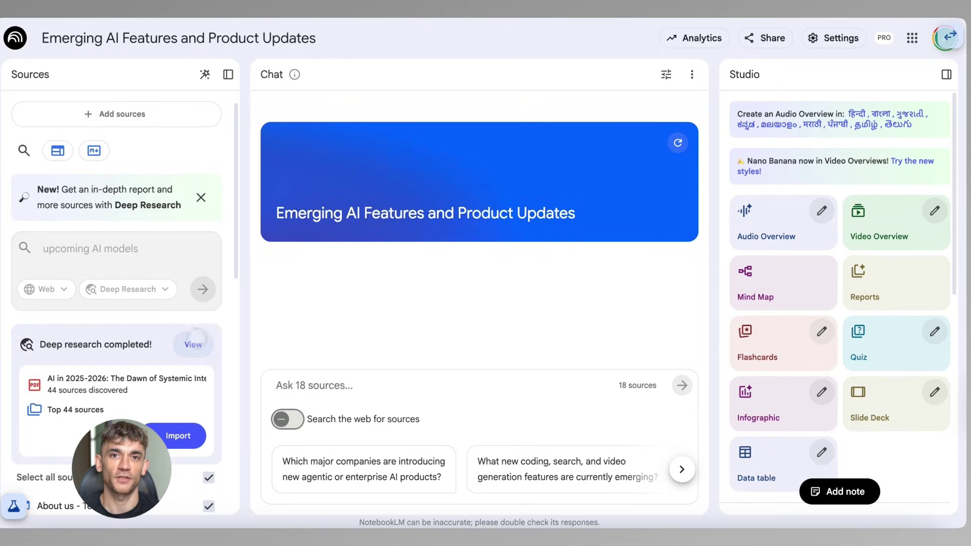
Step: Open the completed Deep Research report on upcoming AI models and scroll through it
left_click(194, 343)
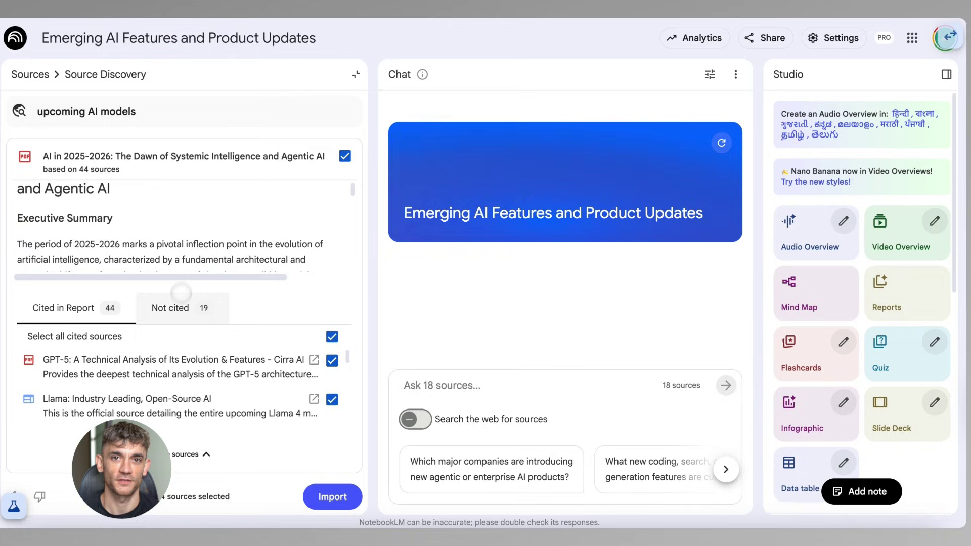
scroll(183, 275, "down", 15)
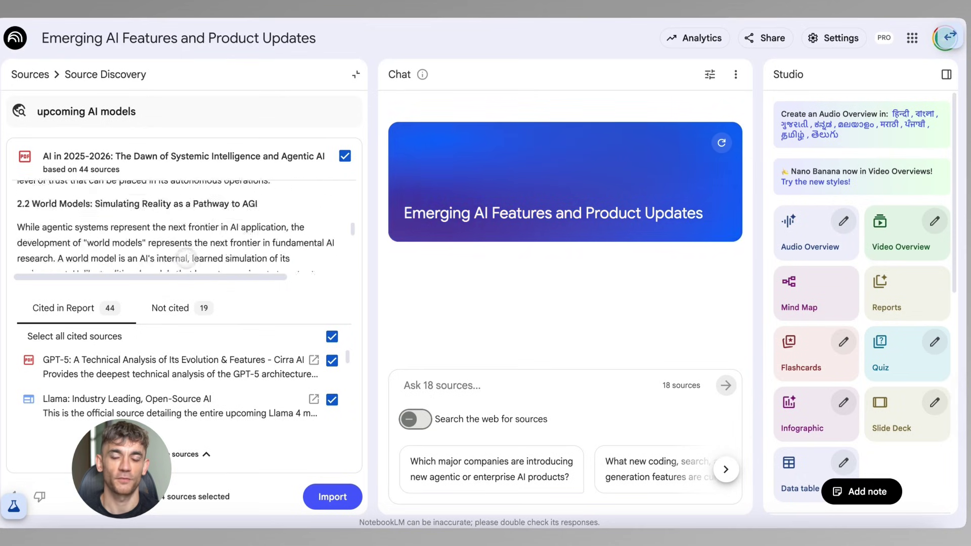
scroll(186, 259, "down", 3)
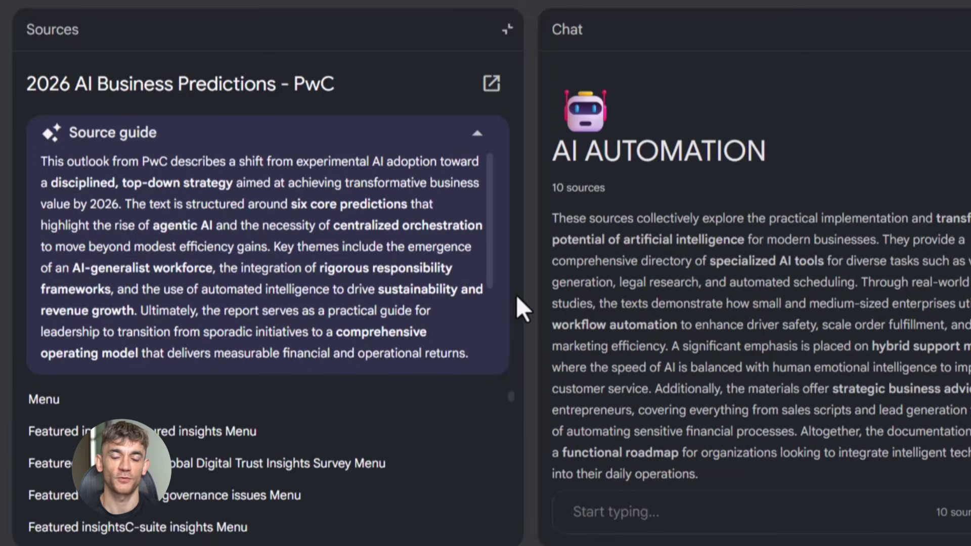
Step: Scroll through the 2026 AI Business Predictions - PwC source text to the footer links
scroll(397, 420, "down", 5)
scroll(397, 430, "down", 10)
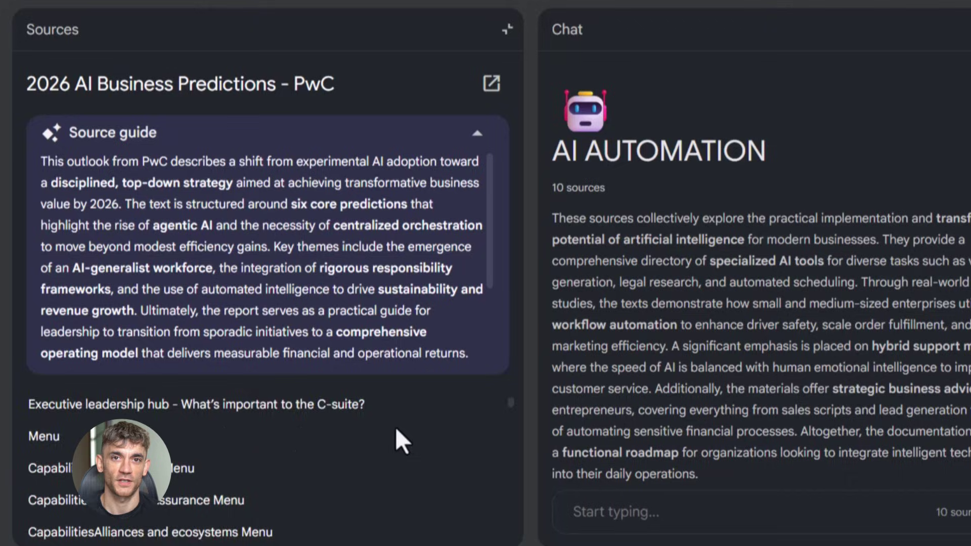
scroll(396, 441, "down", 10)
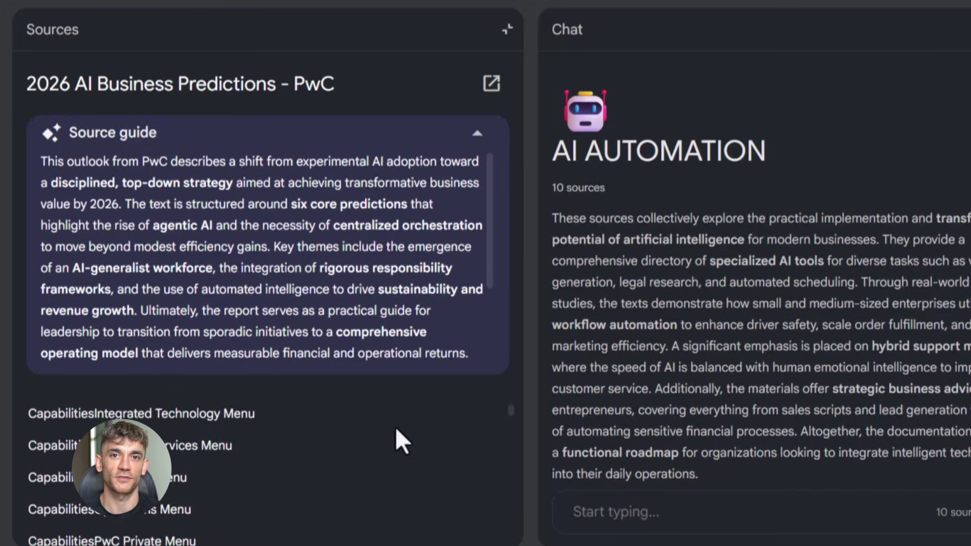
scroll(396, 430, "down", 10)
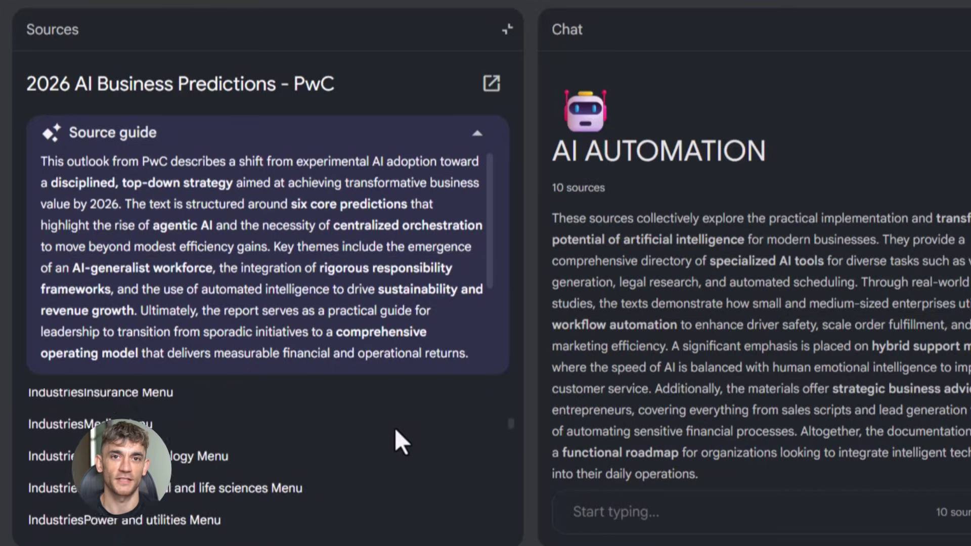
scroll(396, 431, "down", 10)
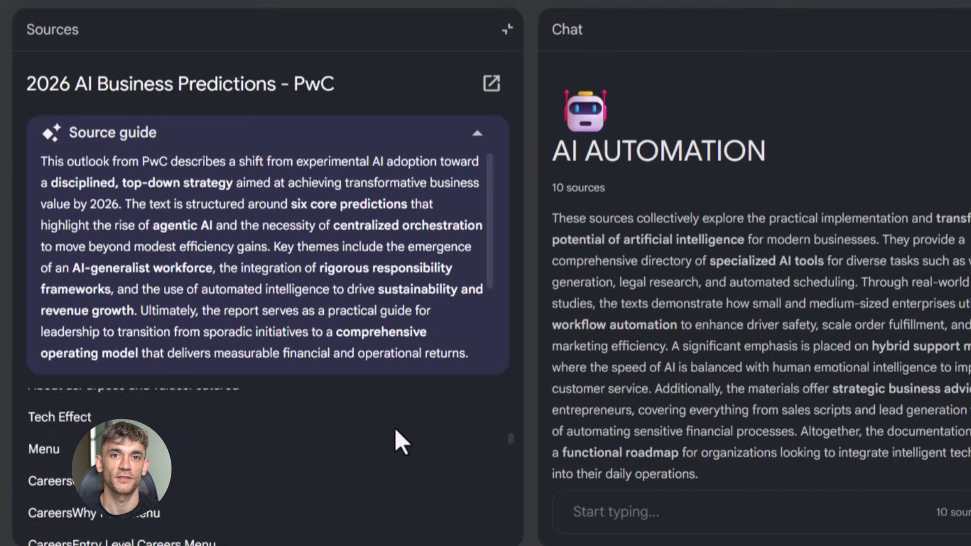
scroll(395, 431, "down", 10)
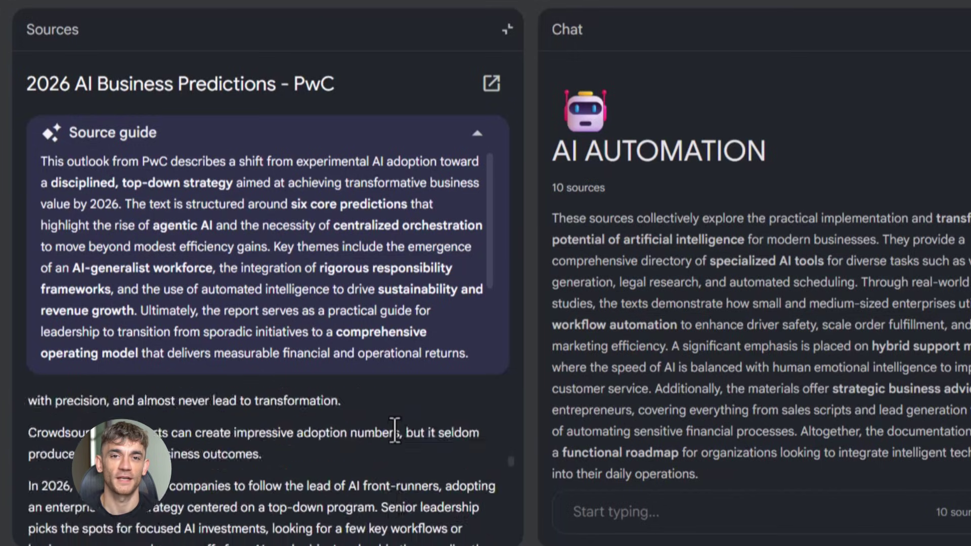
scroll(395, 431, "down", 10)
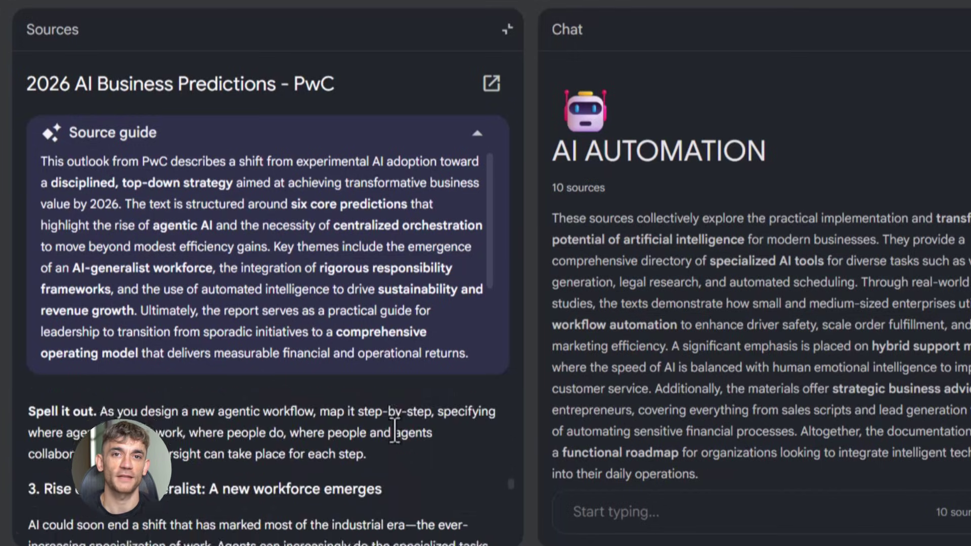
scroll(395, 431, "down", 10)
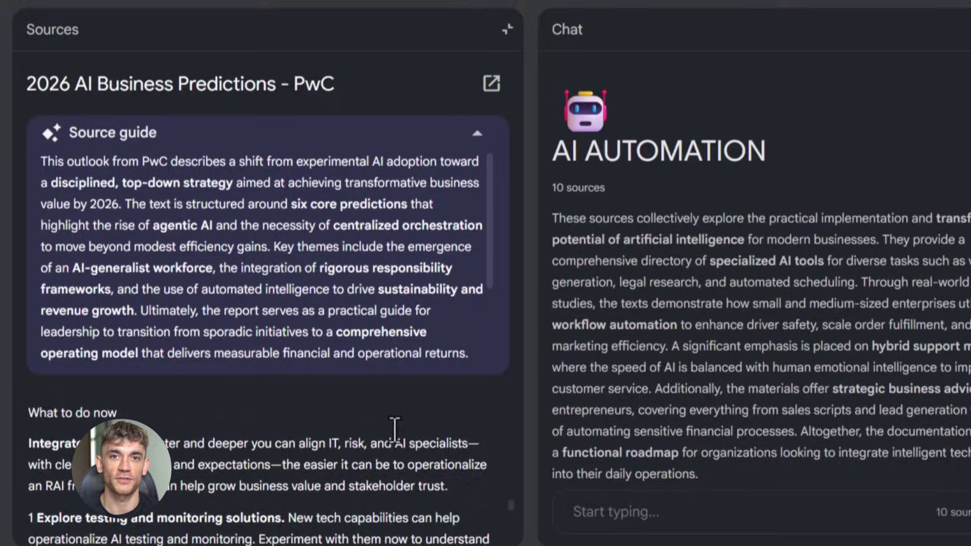
scroll(395, 431, "down", 5)
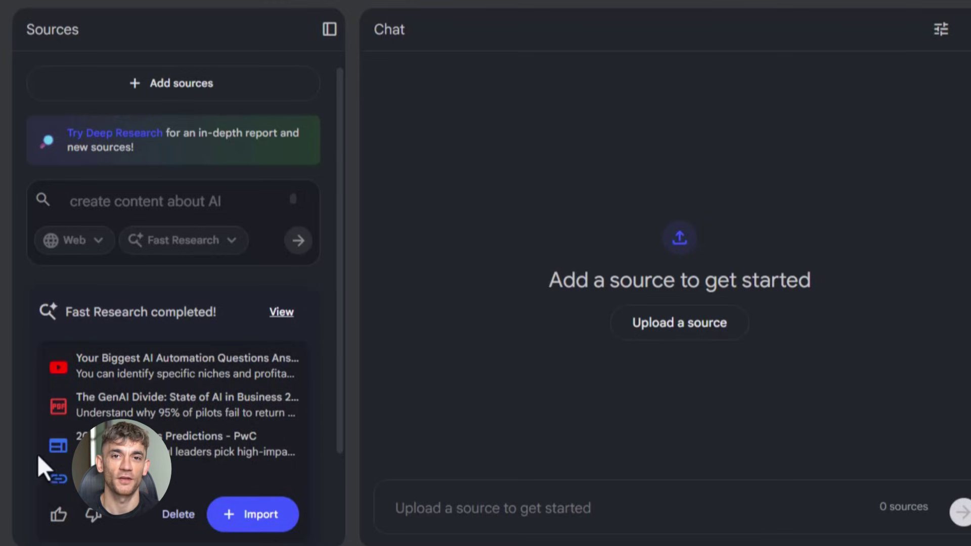
Step: Import the ten Fast Research sources and read through the PwC source guide
scroll(211, 415, "down", 3)
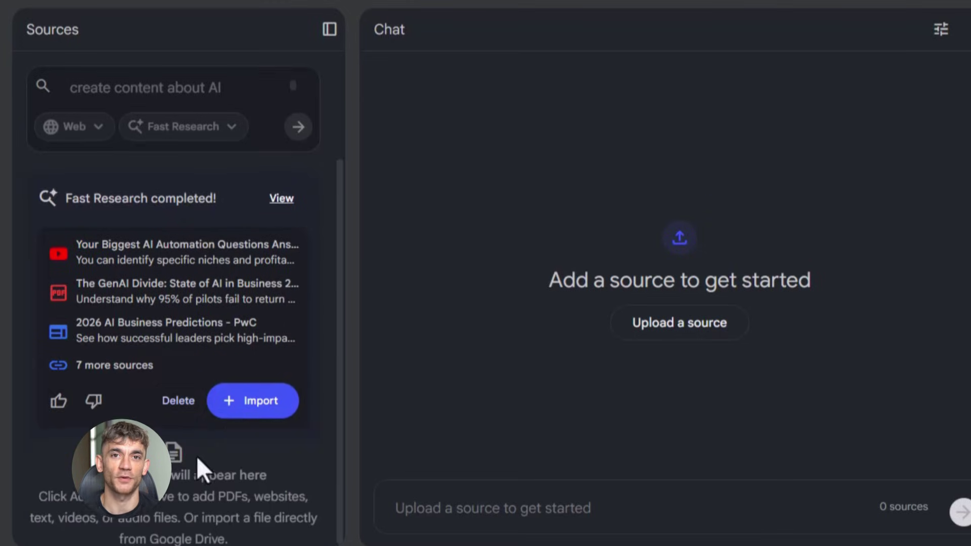
left_click(260, 401)
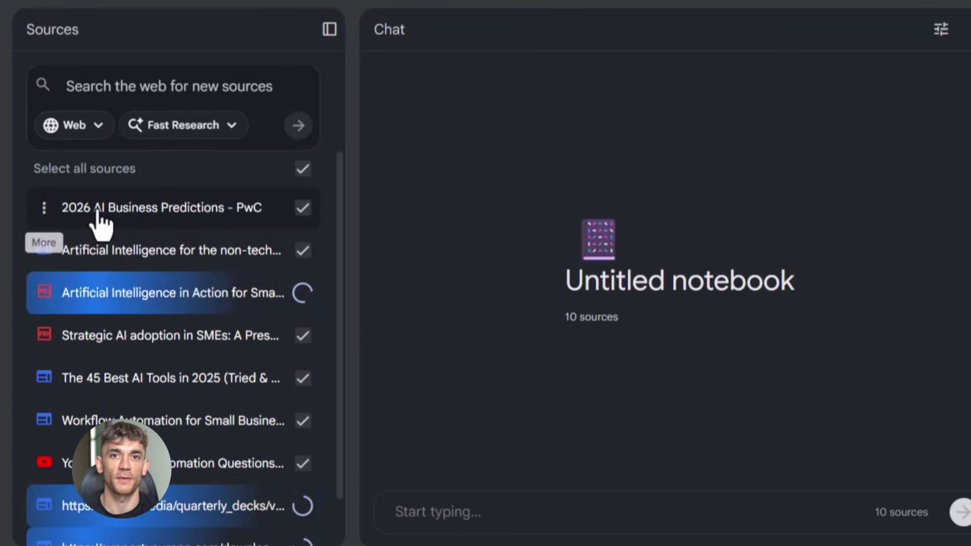
left_click(101, 208)
scroll(395, 427, "down", 10)
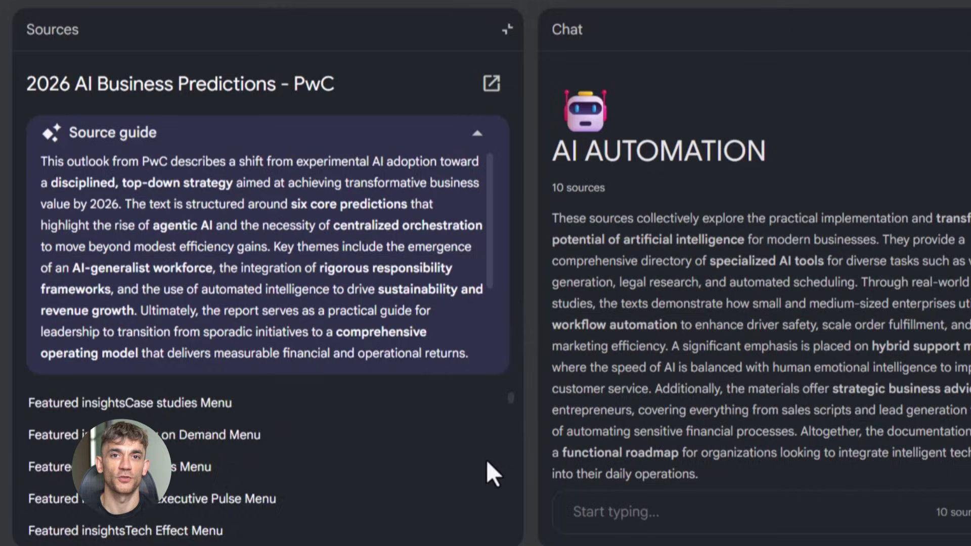
scroll(396, 427, "down", 10)
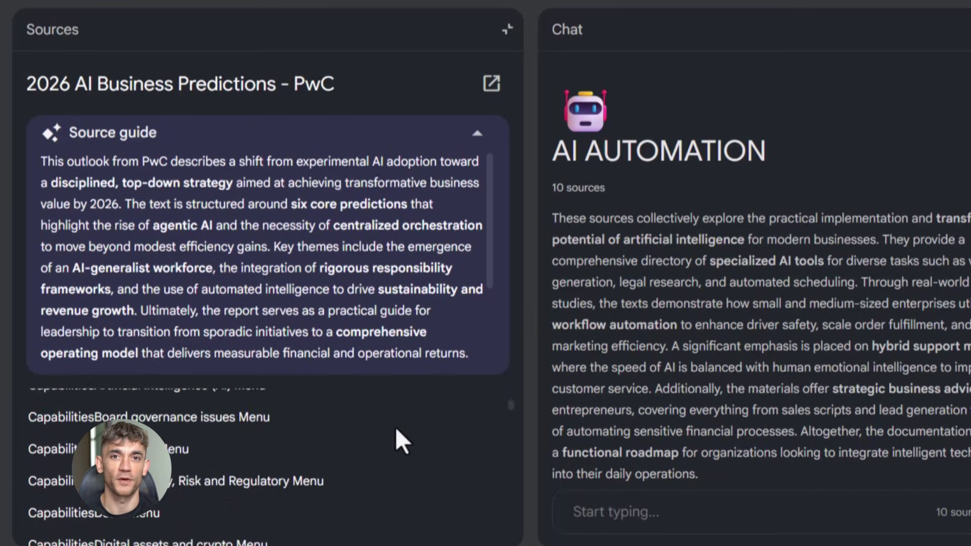
scroll(395, 427, "down", 10)
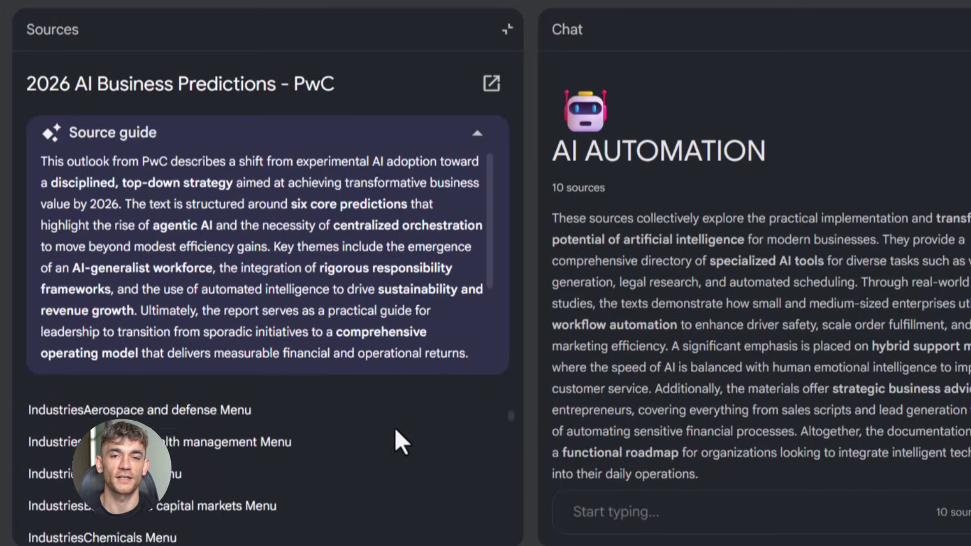
scroll(394, 427, "down", 10)
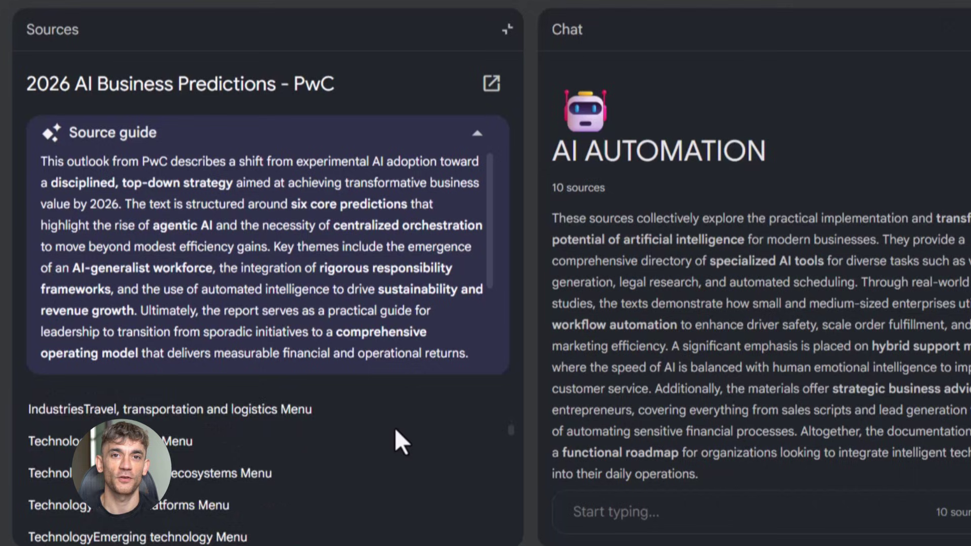
scroll(394, 426, "down", 10)
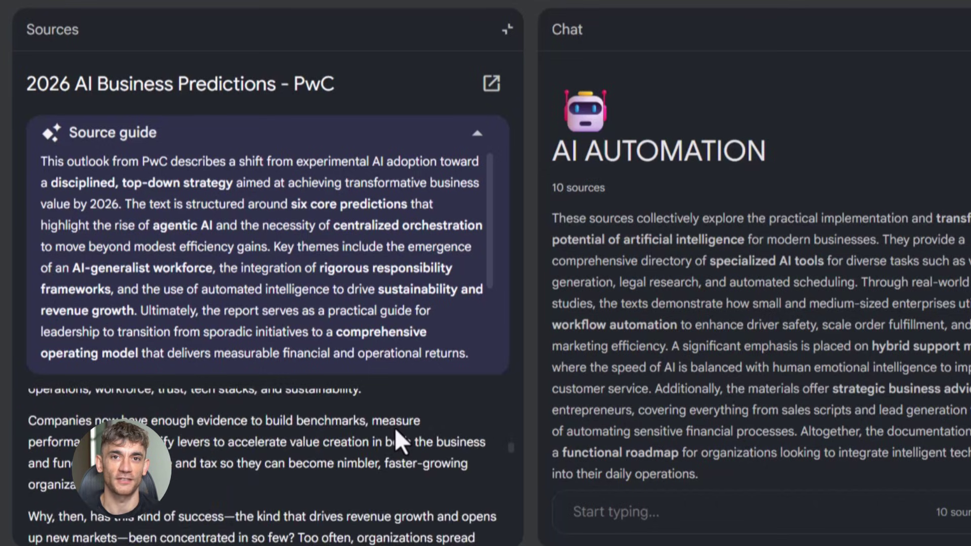
scroll(395, 430, "down", 10)
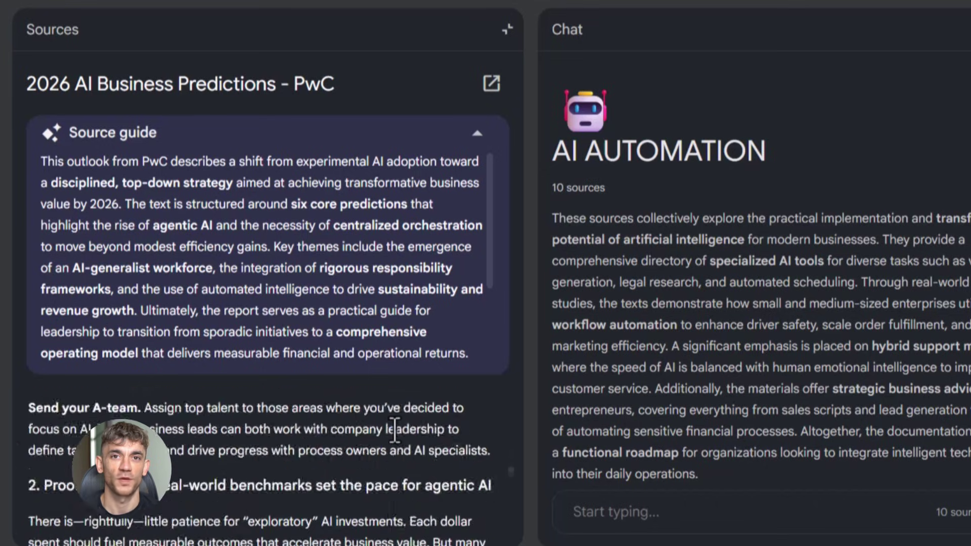
scroll(394, 430, "down", 10)
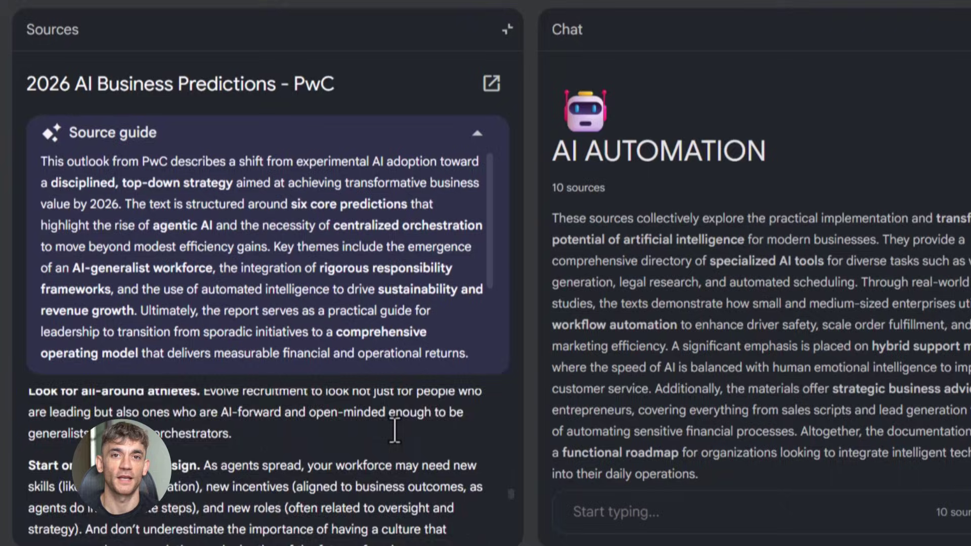
scroll(394, 430, "down", 10)
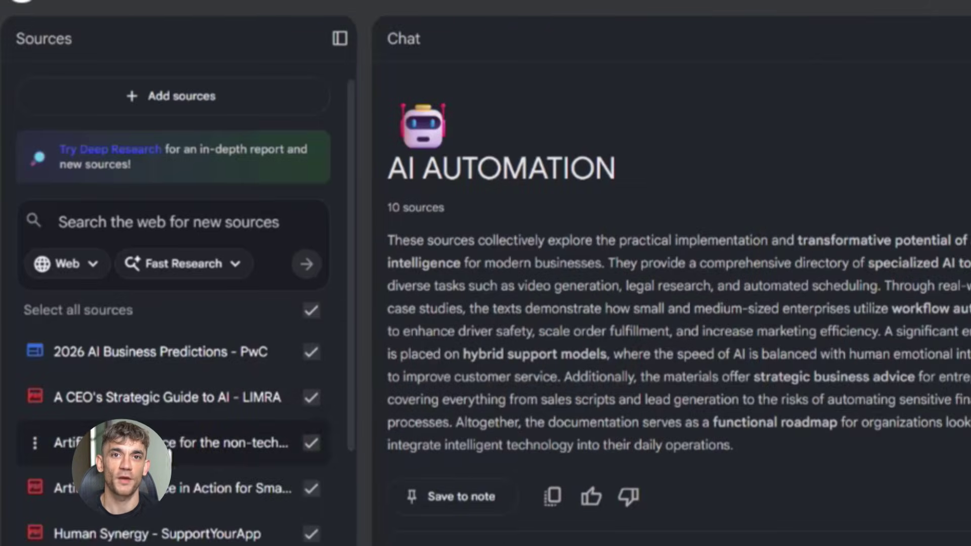
Step: Open A CEO's Strategic Guide to AI - LIMRA and scroll its source guide
left_click(131, 408)
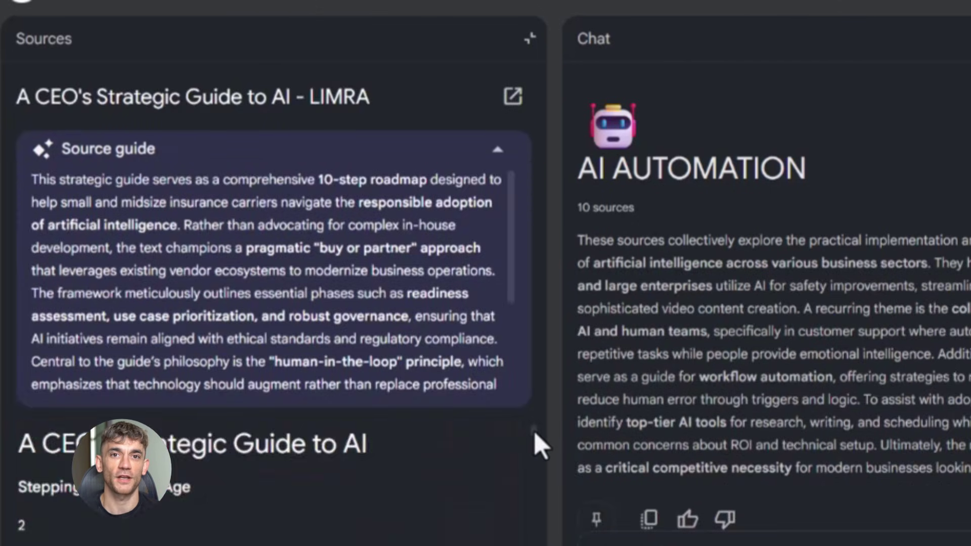
scroll(390, 498, "down", 4)
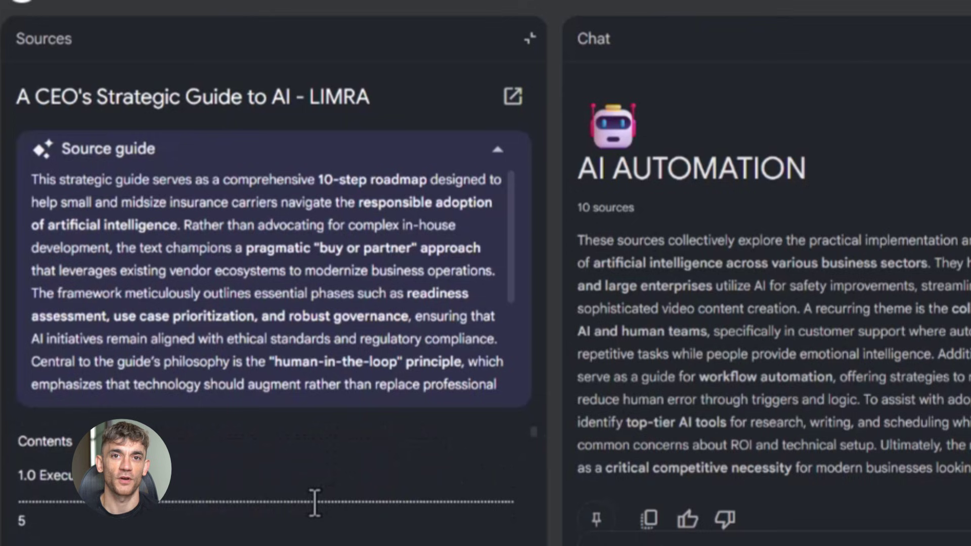
scroll(56, 500, "down", 10)
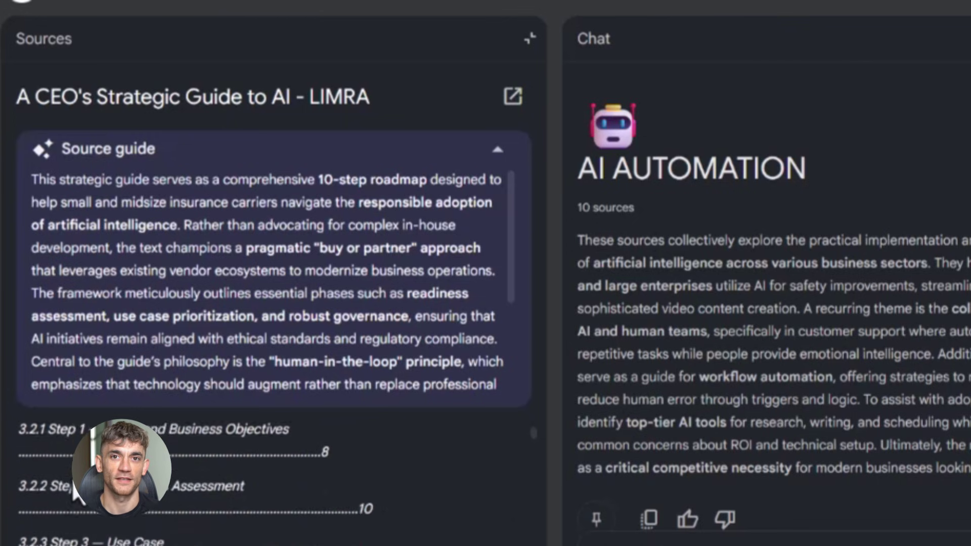
Step: Scroll the AI Profit Boardroom About page and show the customer testimonial image
scroll(45, 506, "down", 3)
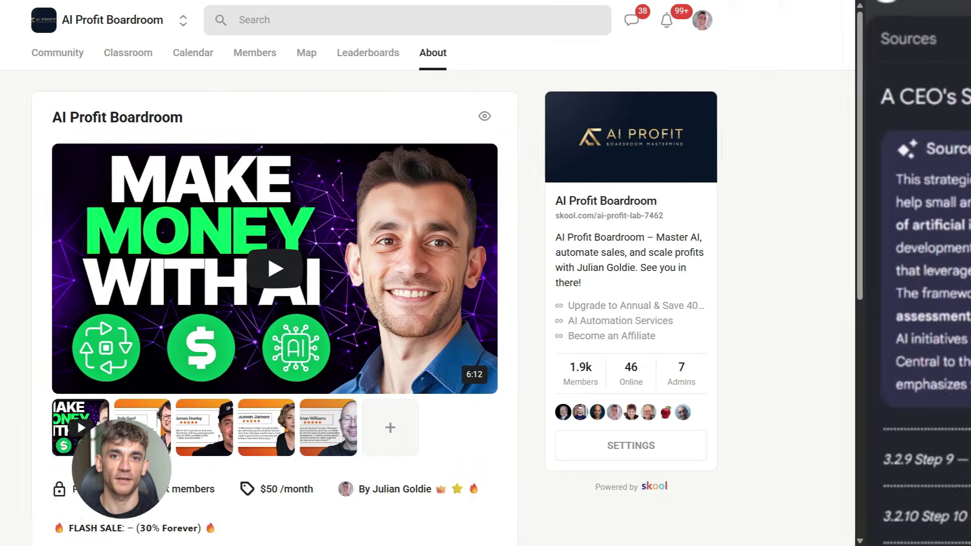
scroll(310, 364, "down", 1)
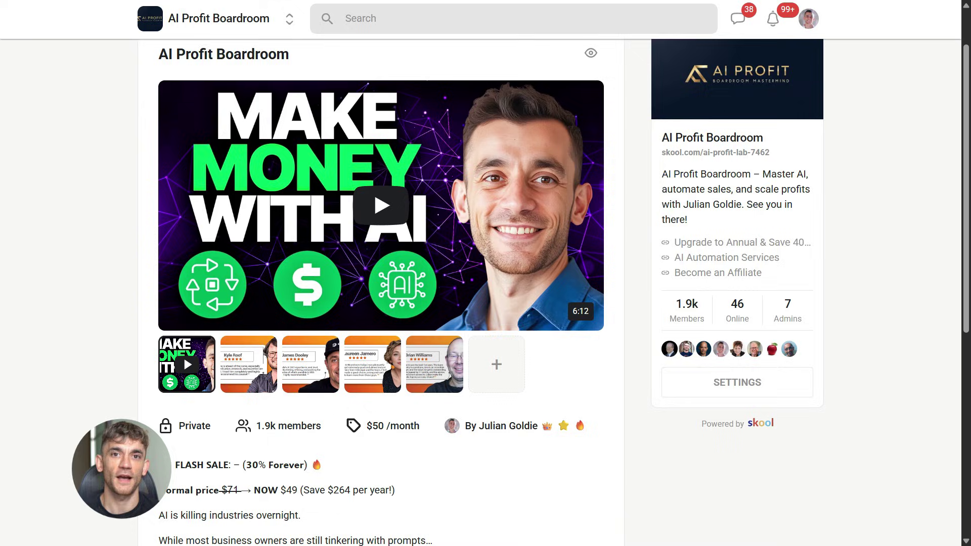
left_click(248, 374)
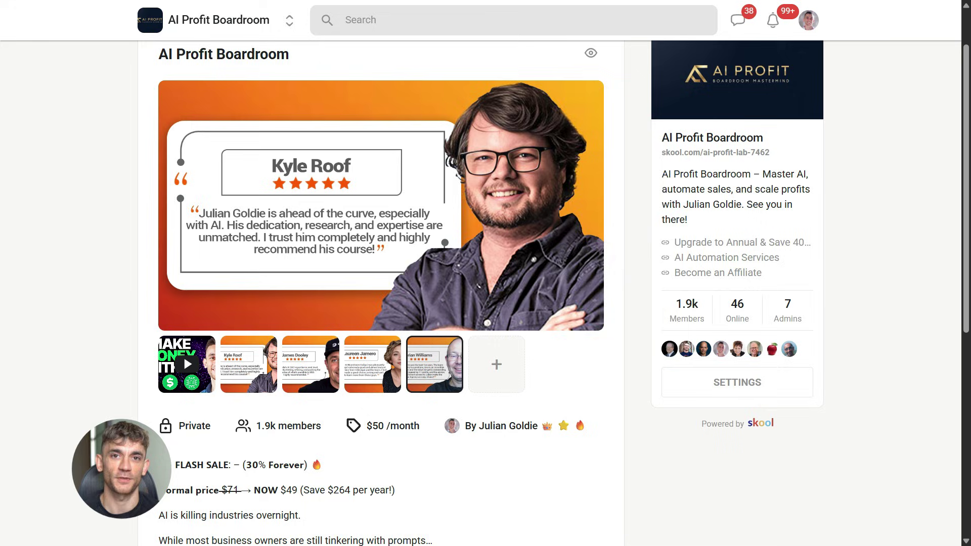
Step: Read the community description, then browse the Classroom course cards
scroll(485, 293, "down", 2)
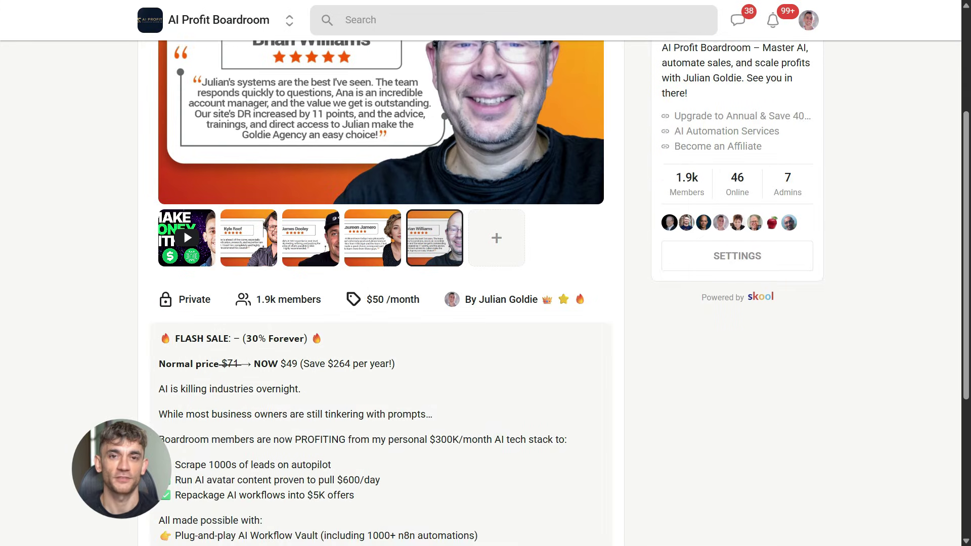
scroll(485, 294, "down", 2)
scroll(485, 293, "down", 2)
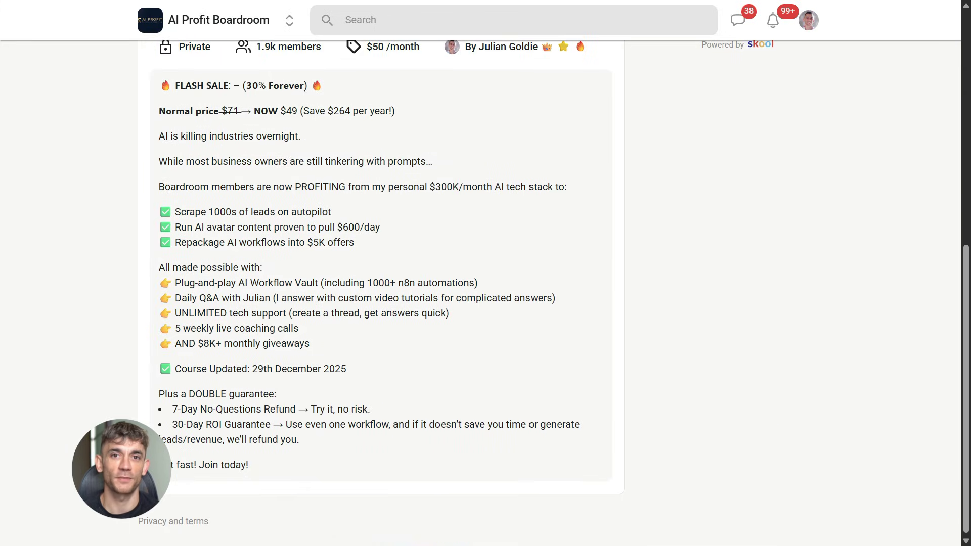
scroll(485, 293, "up", 7)
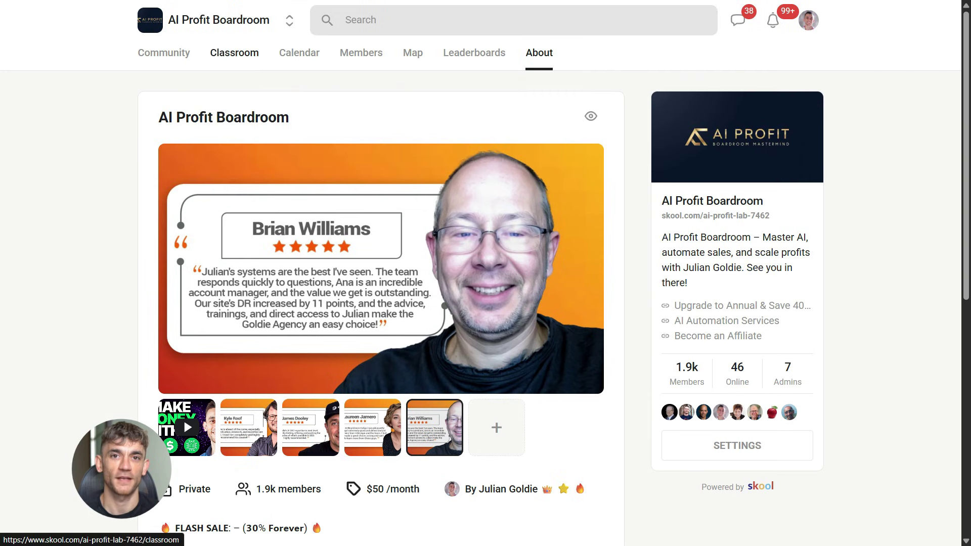
left_click(234, 52)
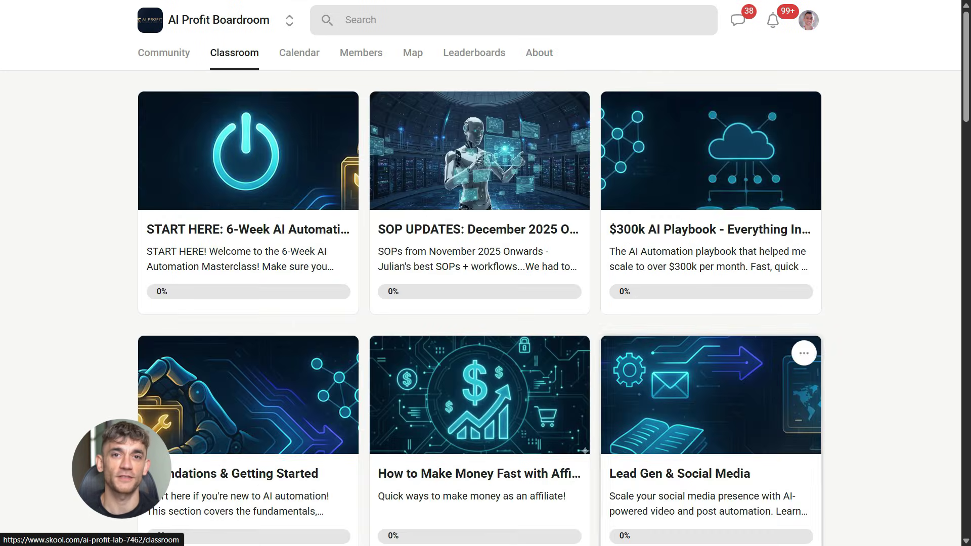
scroll(486, 293, "down", 6)
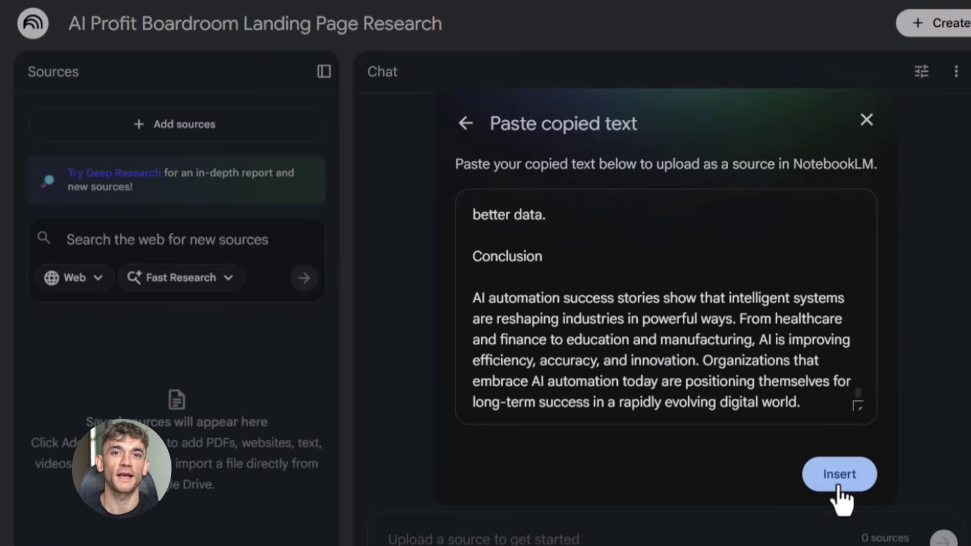
Step: Insert the pasted text and open the 'Architects of Efficiency: AI Success Stories' source guide
left_click(838, 486)
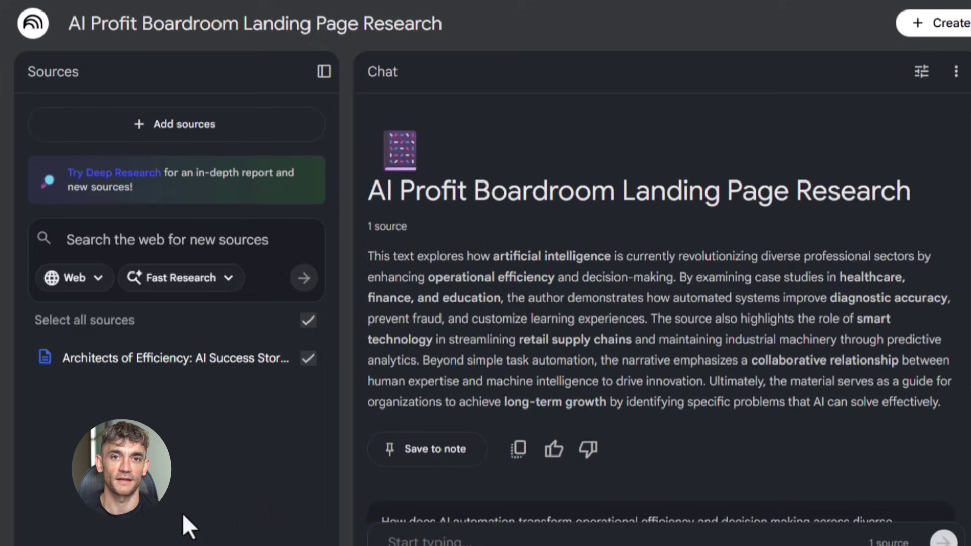
left_click(129, 359)
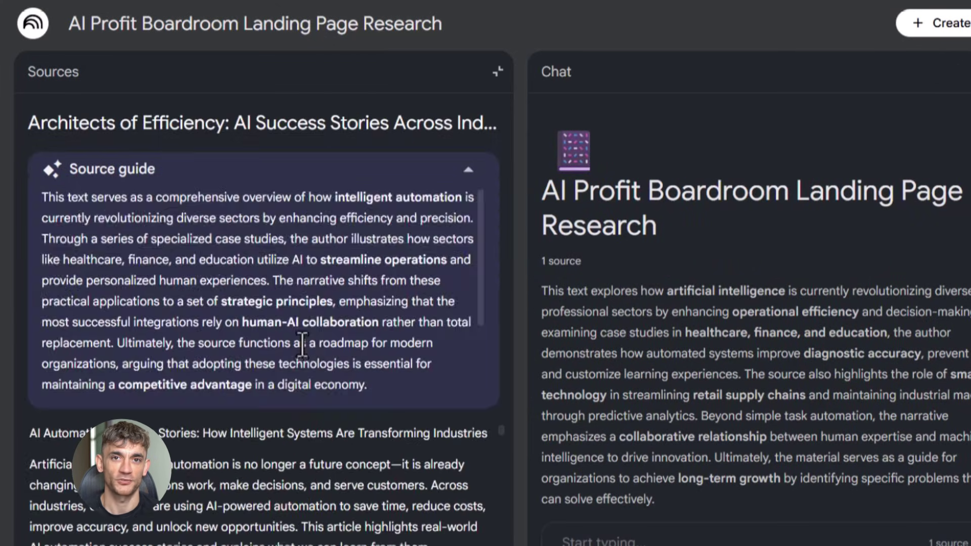
Step: Scroll the success-stories guide's topic chips and source text to the Conclusion, then the Chat panel
scroll(302, 348, "down", 3)
scroll(179, 482, "down", 15)
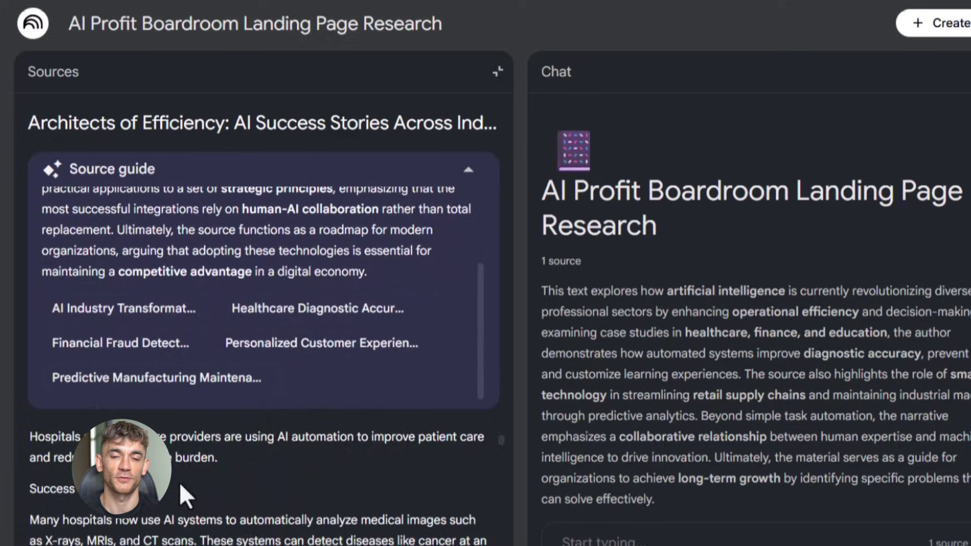
scroll(180, 498, "down", 10)
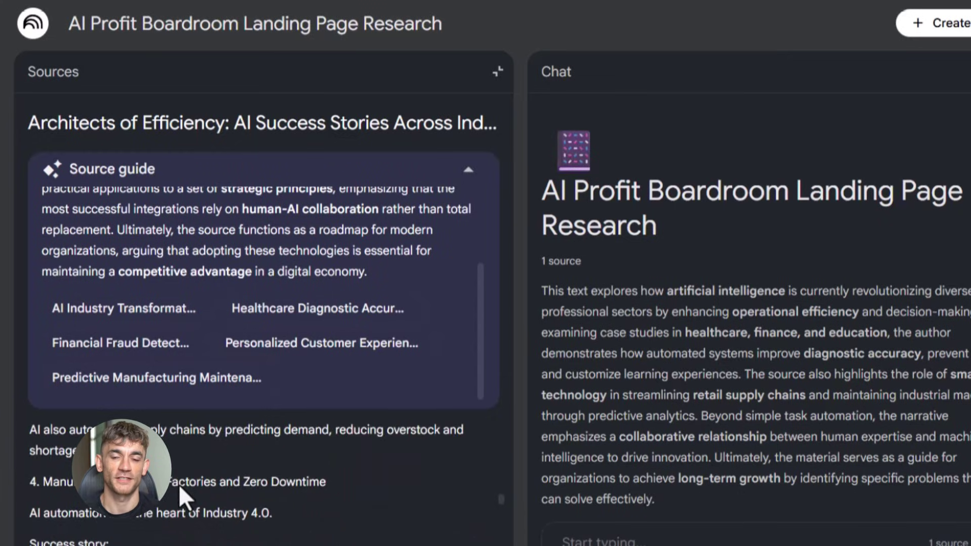
scroll(178, 484, "down", 5)
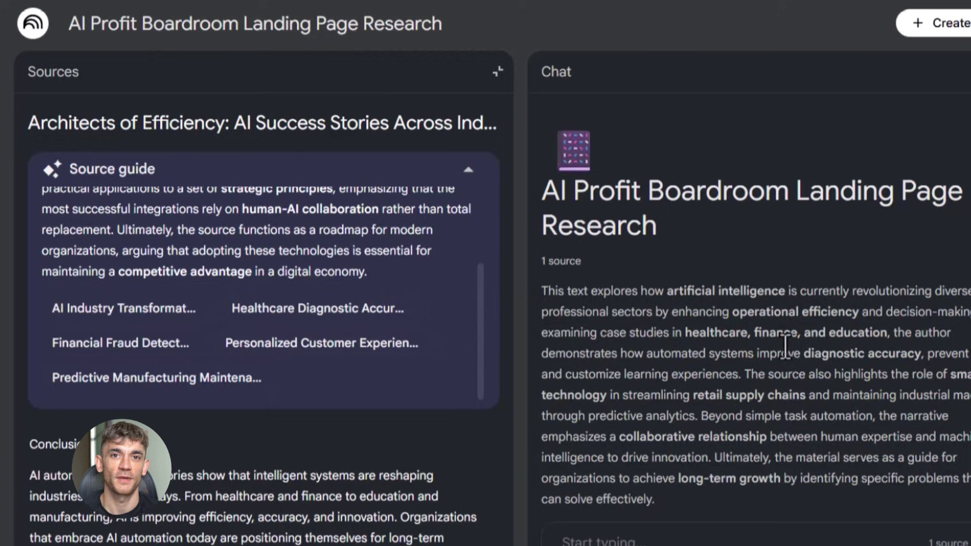
scroll(936, 440, "down", 6)
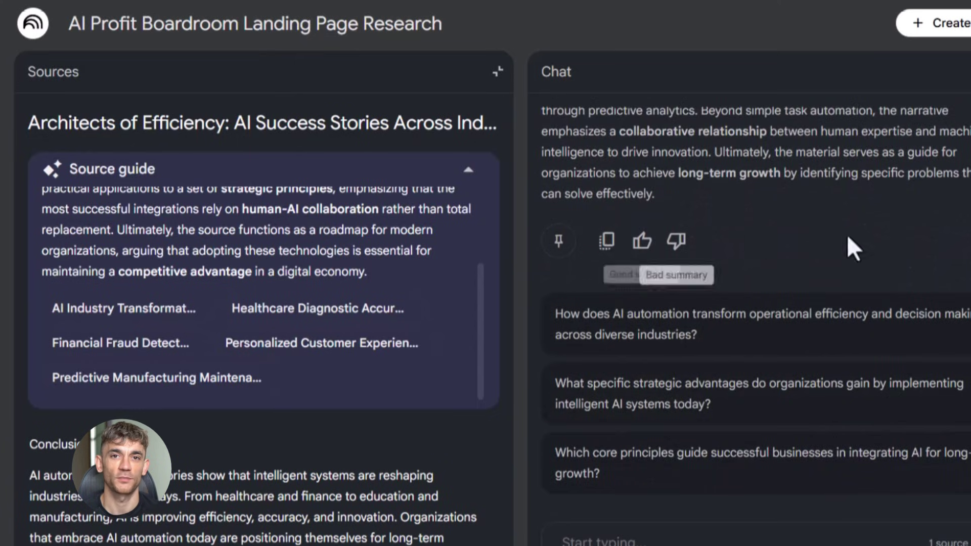
scroll(839, 273, "up", 4)
scroll(825, 273, "up", 3)
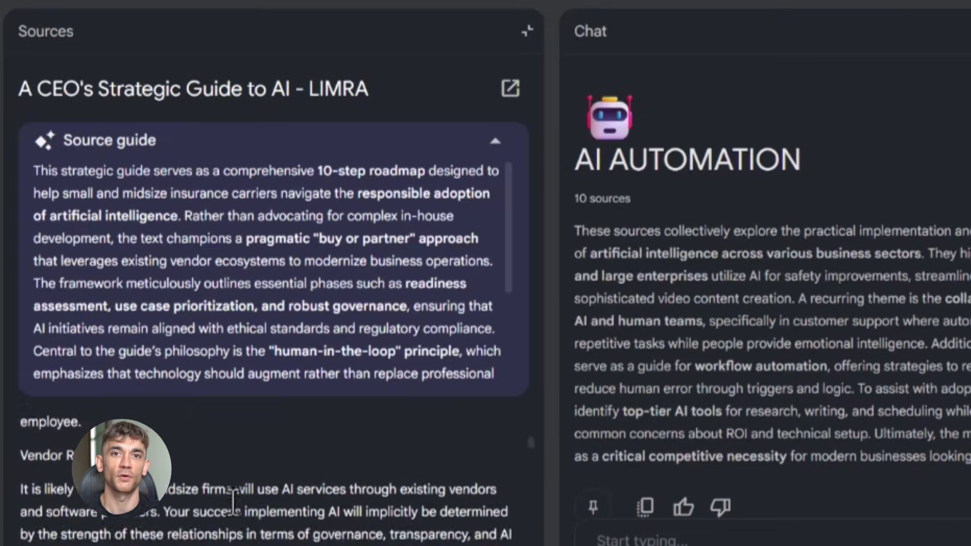
scroll(232, 503, "down", 6)
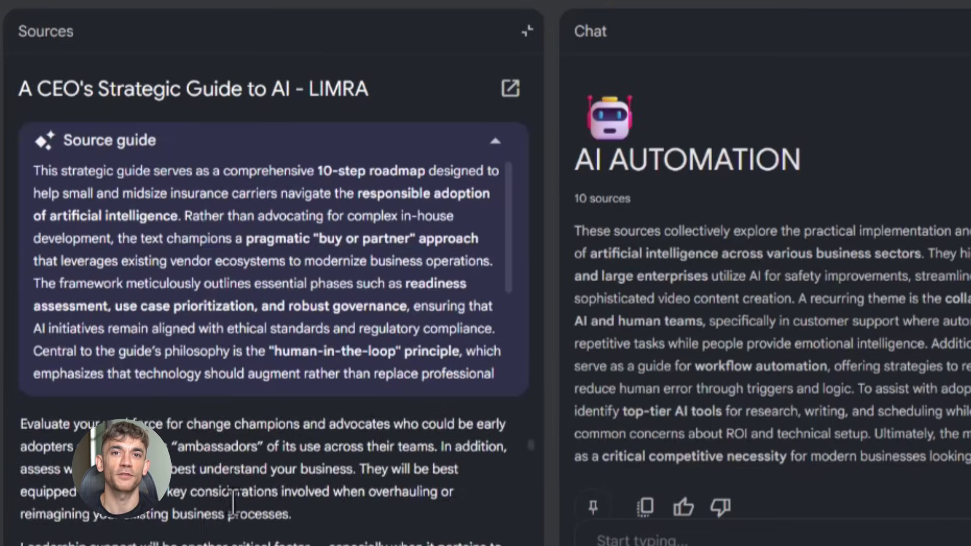
Step: Scroll to the end of the LIMRA source text, then close the source view
scroll(232, 503, "down", 8)
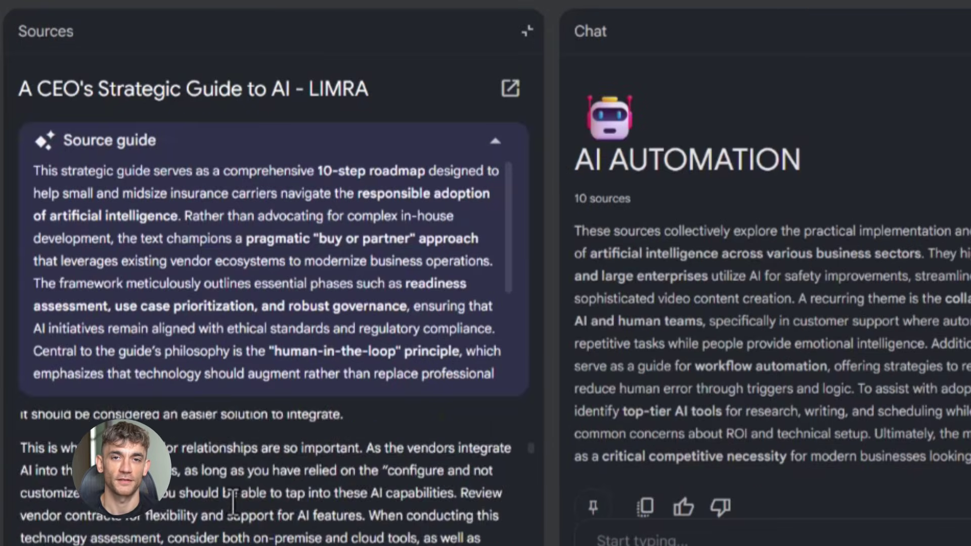
scroll(233, 503, "down", 10)
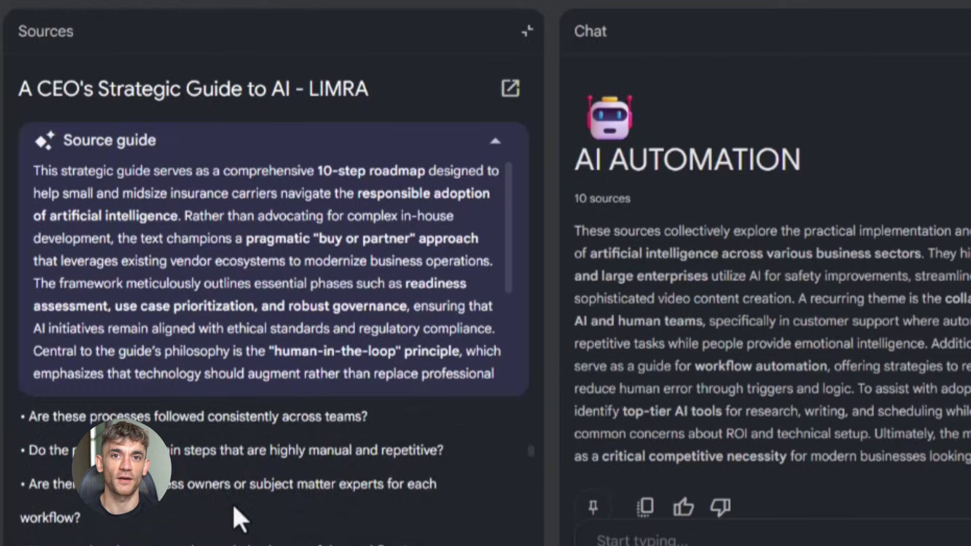
scroll(238, 519, "down", 10)
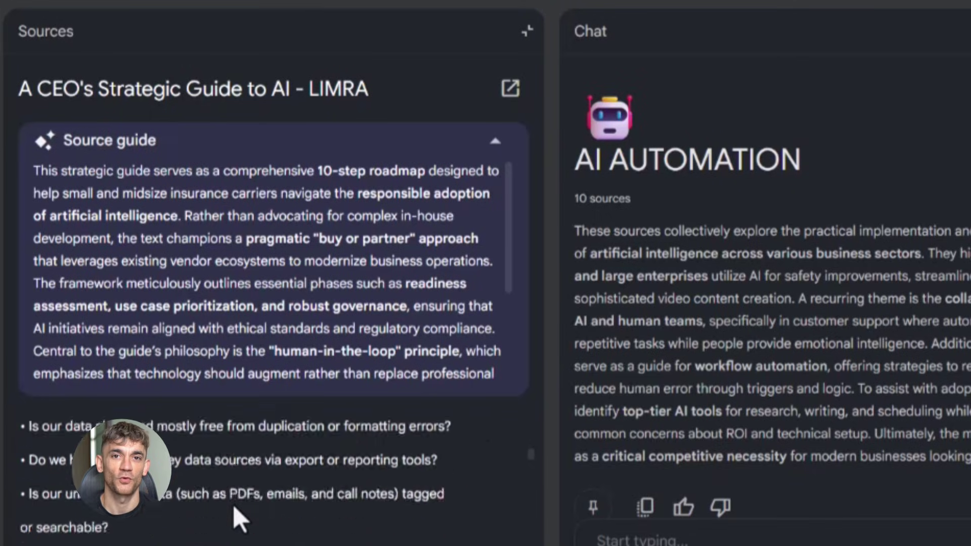
scroll(238, 518, "down", 10)
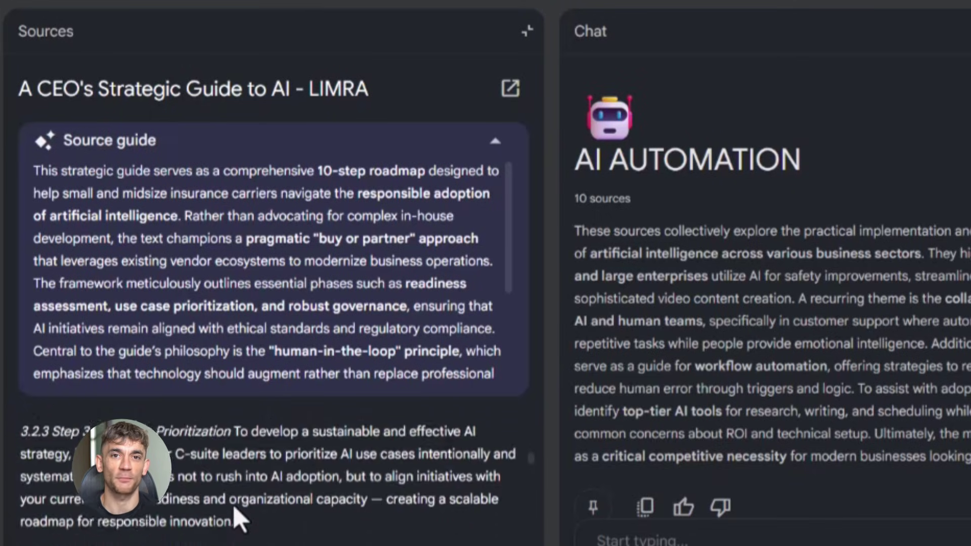
scroll(238, 519, "down", 10)
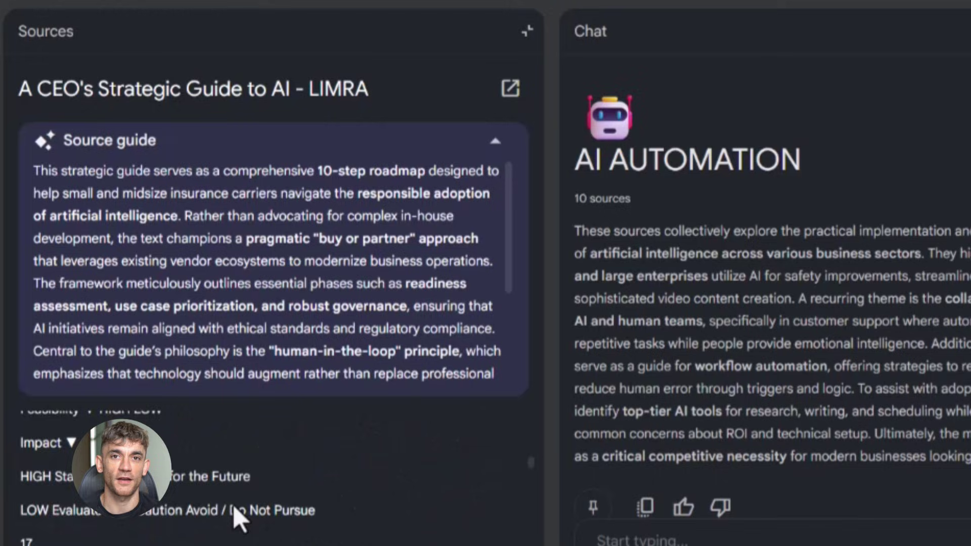
scroll(235, 510, "down", 10)
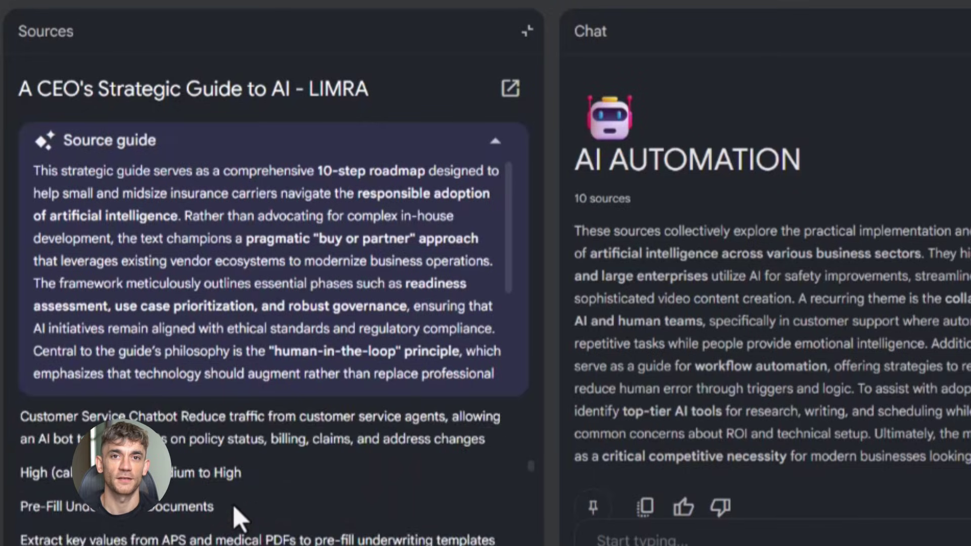
scroll(235, 518, "down", 10)
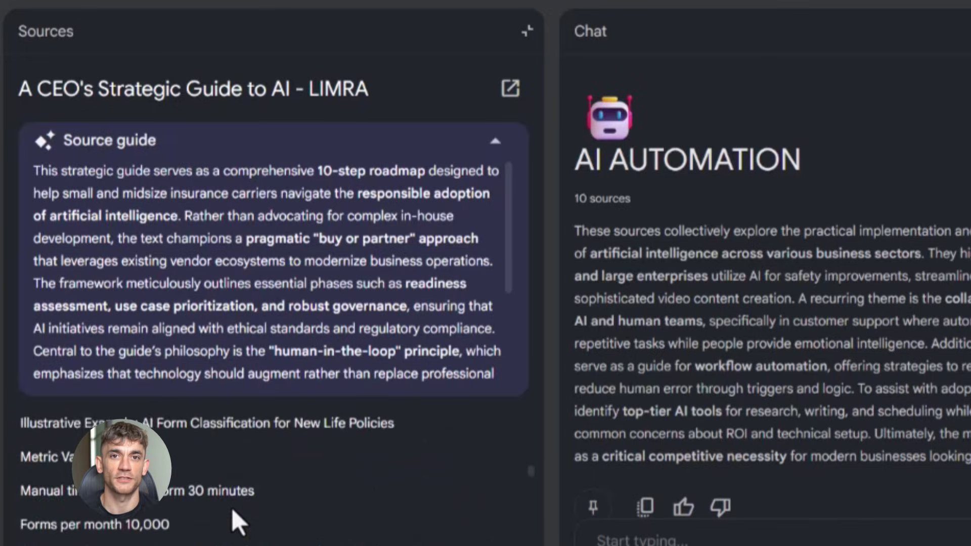
scroll(231, 508, "down", 3)
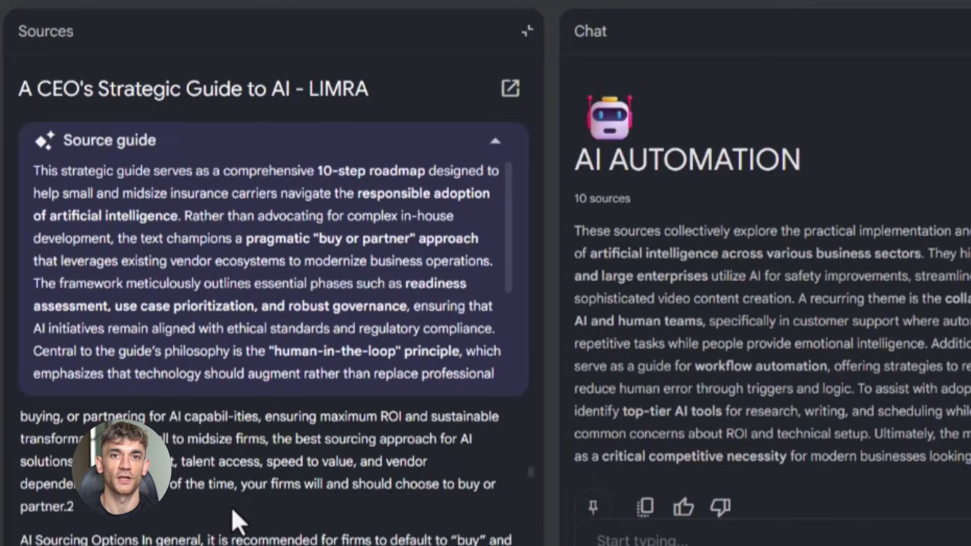
left_click(527, 32)
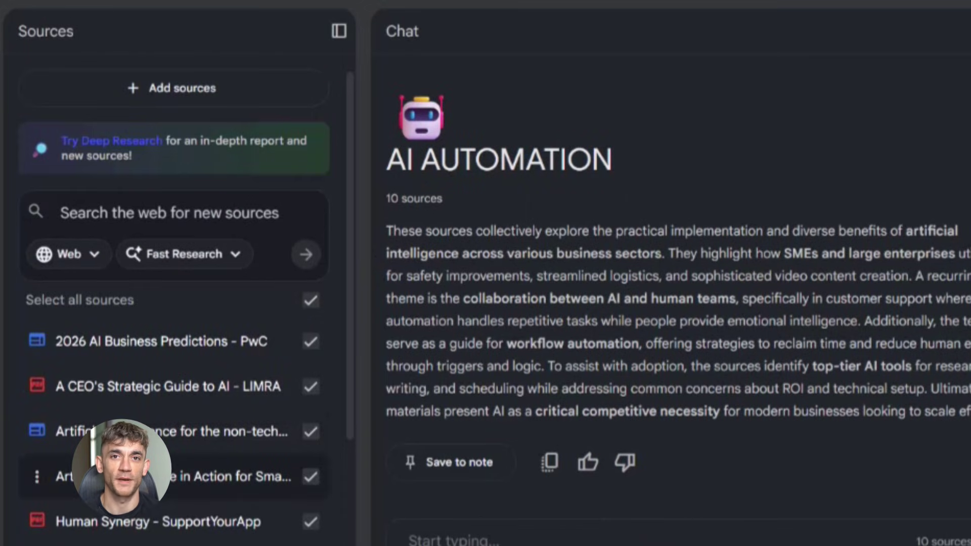
Step: Open the '2026 AI Business Predictions - PwC' entry in the Sources list
left_click(122, 476)
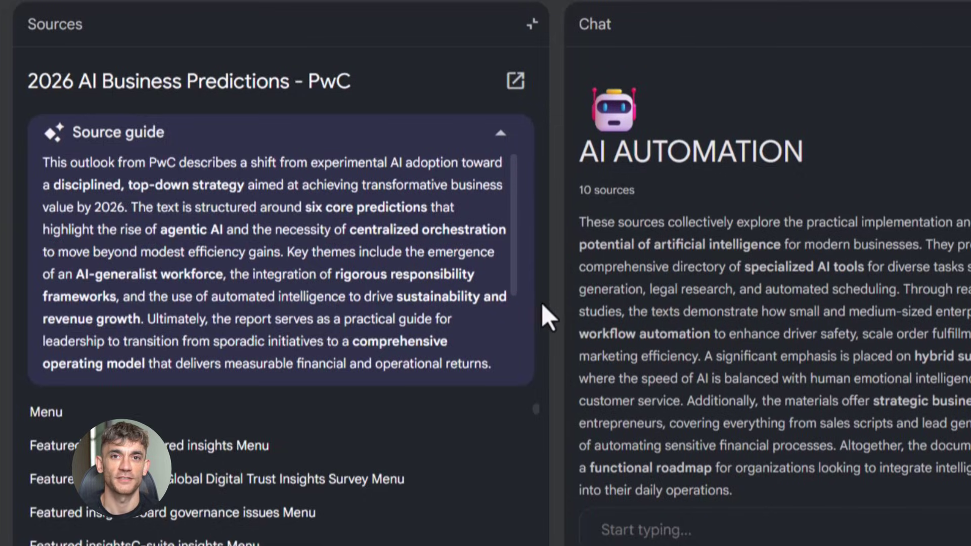
scroll(510, 482, "down", 10)
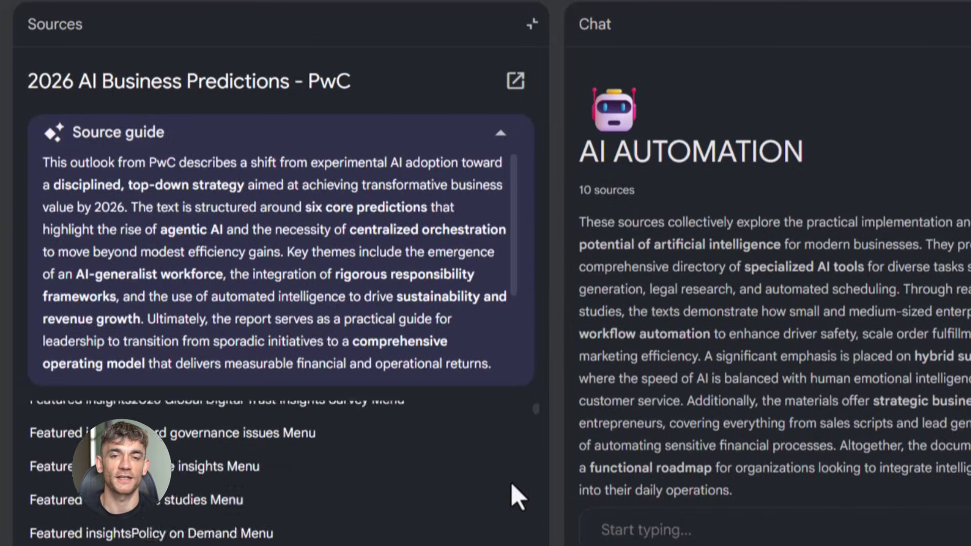
scroll(415, 443, "down", 10)
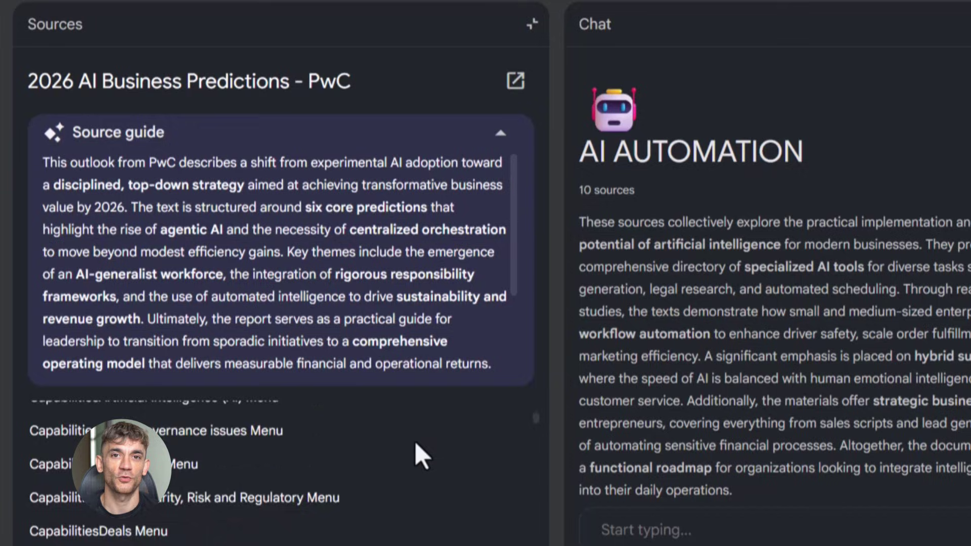
scroll(415, 441, "down", 10)
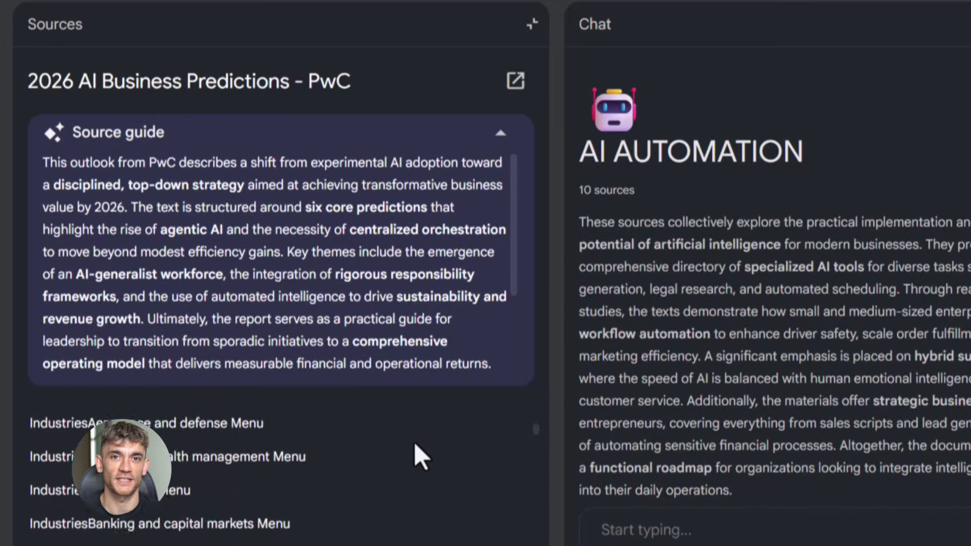
scroll(414, 447, "down", 10)
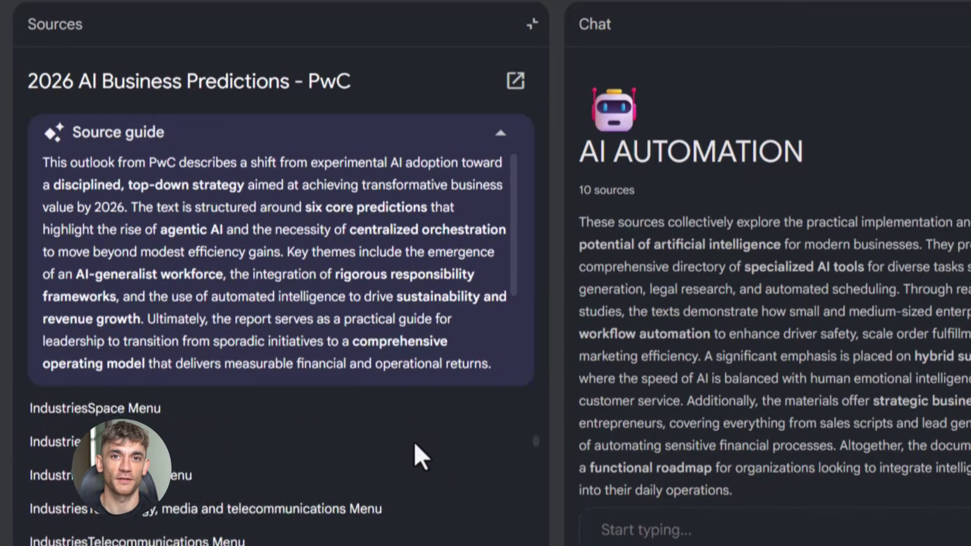
scroll(414, 443, "down", 10)
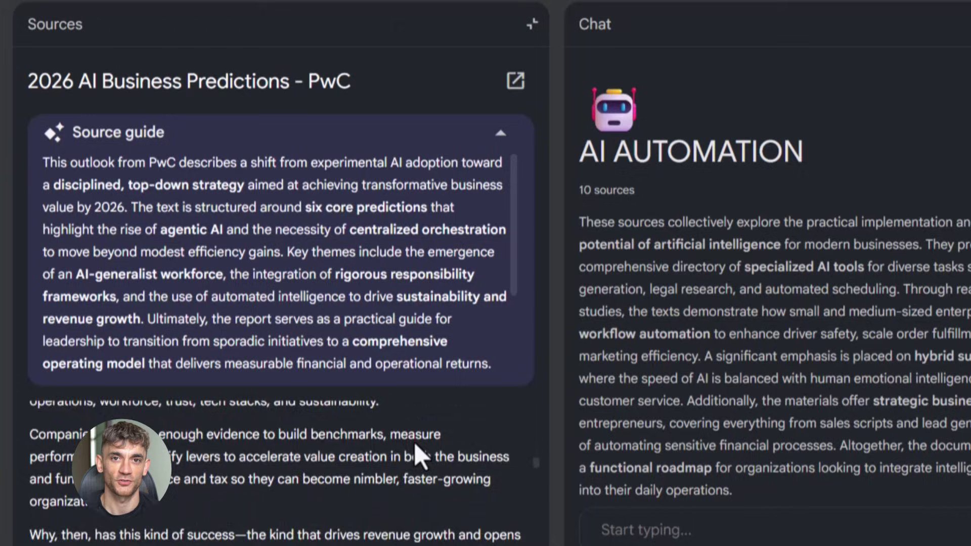
scroll(414, 444, "down", 10)
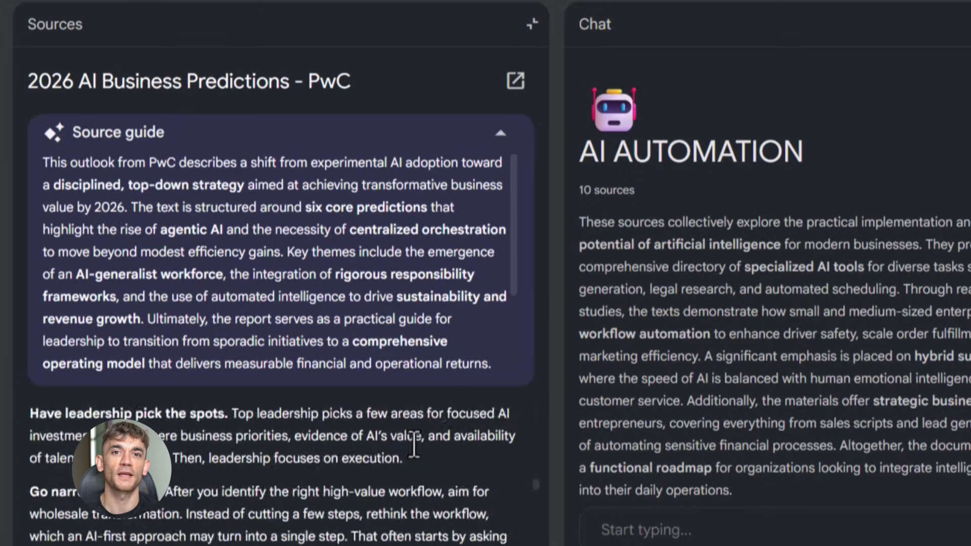
scroll(414, 445, "down", 10)
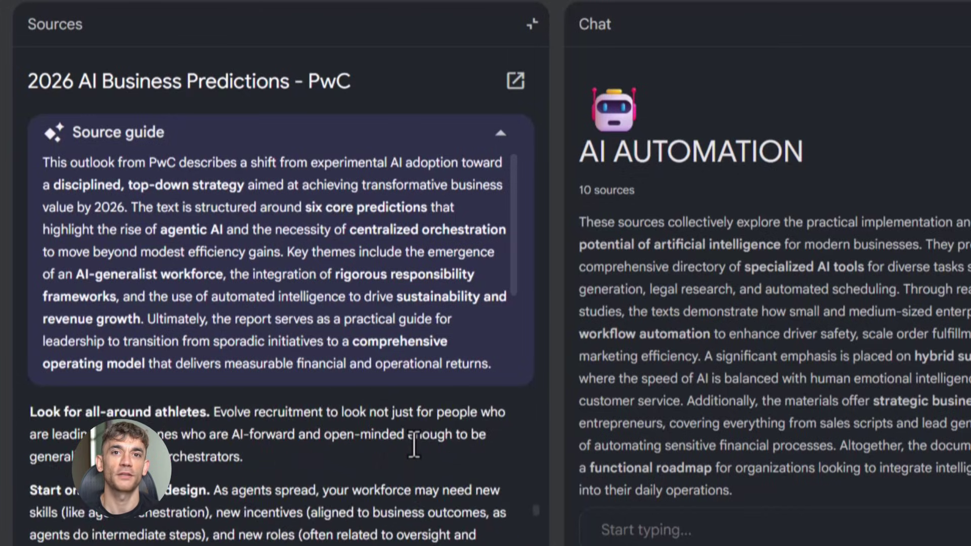
scroll(414, 445, "down", 10)
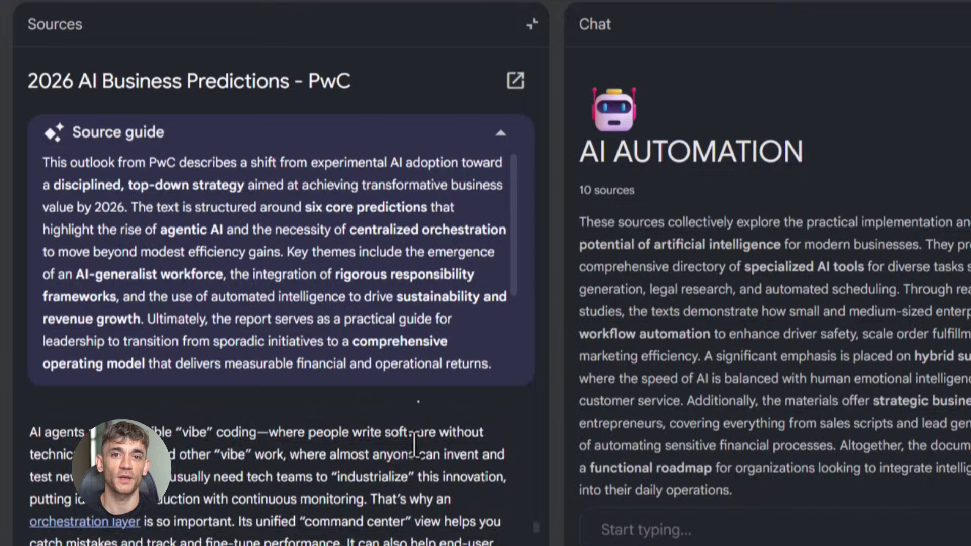
scroll(414, 445, "down", 3)
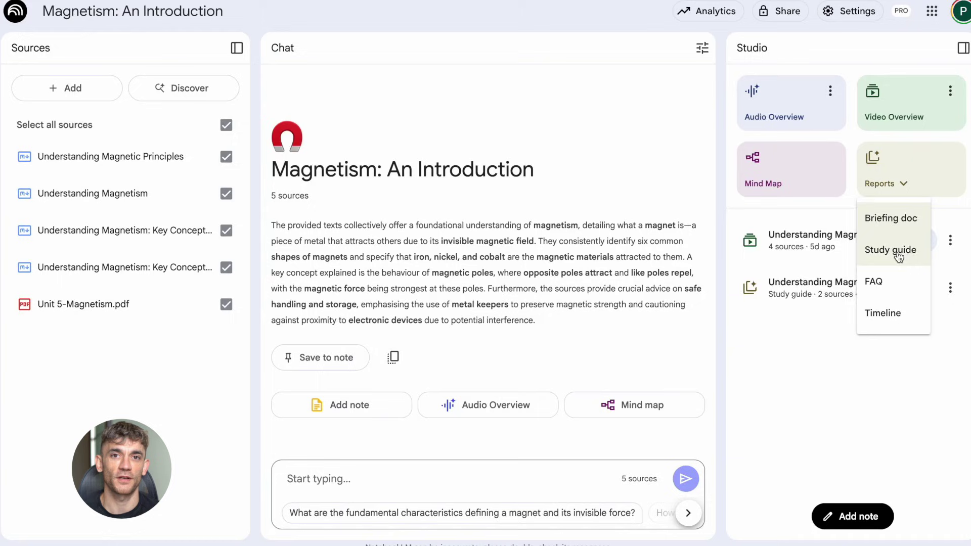
Step: Create a Study guide report from the Magnetism: An Introduction sources in Studio
left_click(898, 255)
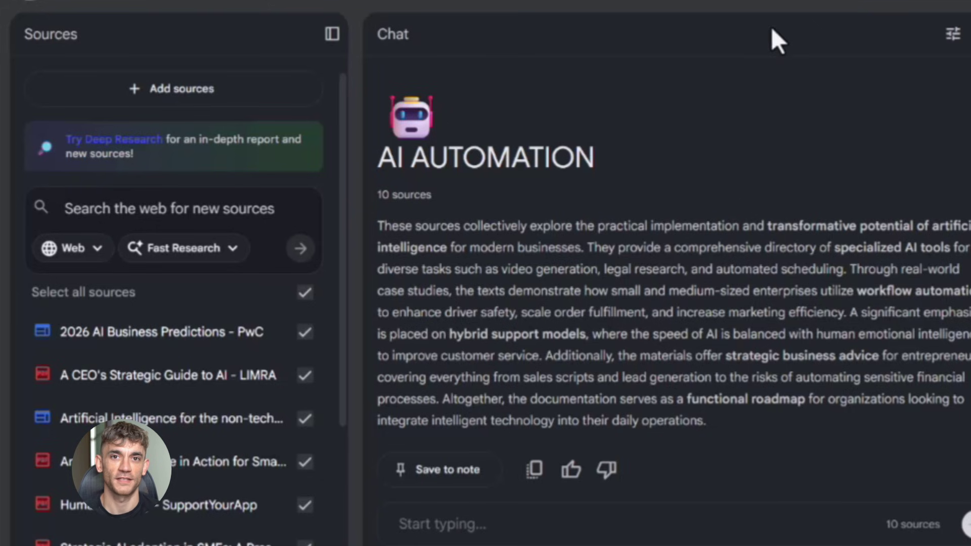
Step: Open the 'A CEO's Strategic Guide to AI - LIMRA' source in the AI AUTOMATION notebook
left_click(133, 386)
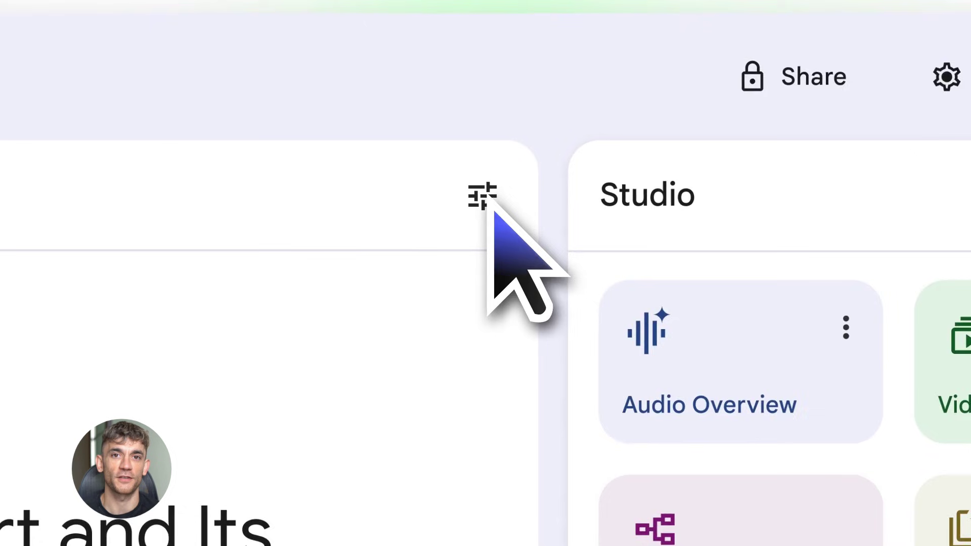
Step: Switch the Surrealism notebook's chat style to Learning Guide and save it
left_click(487, 205)
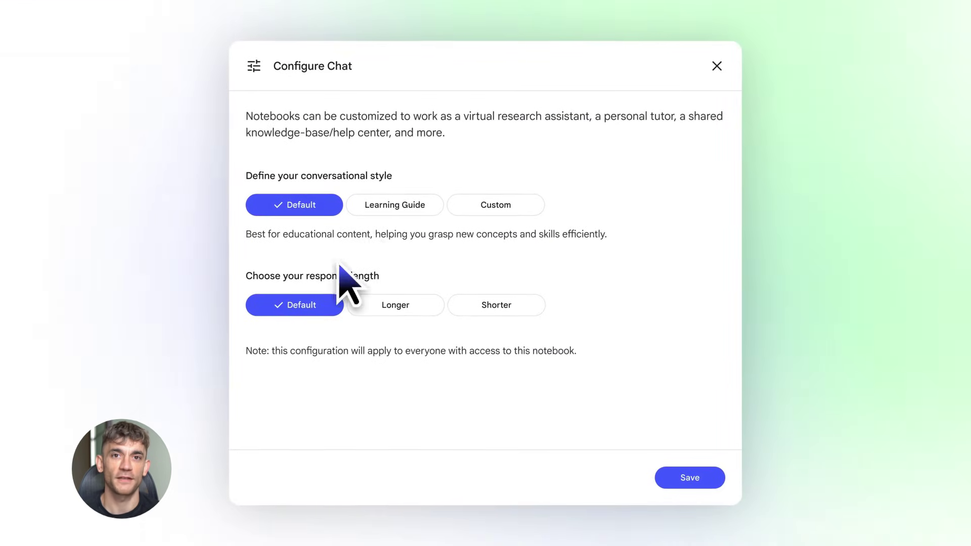
left_click(398, 213)
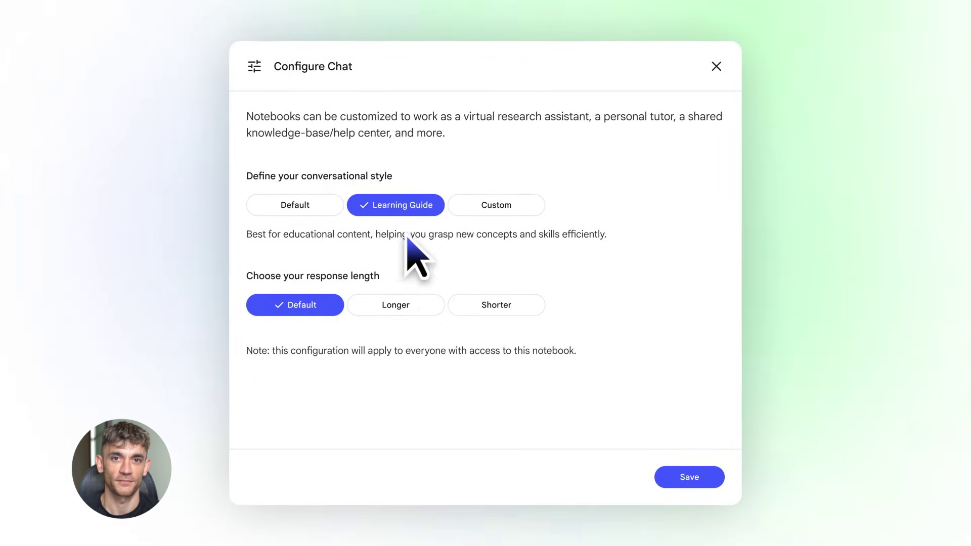
left_click(687, 480)
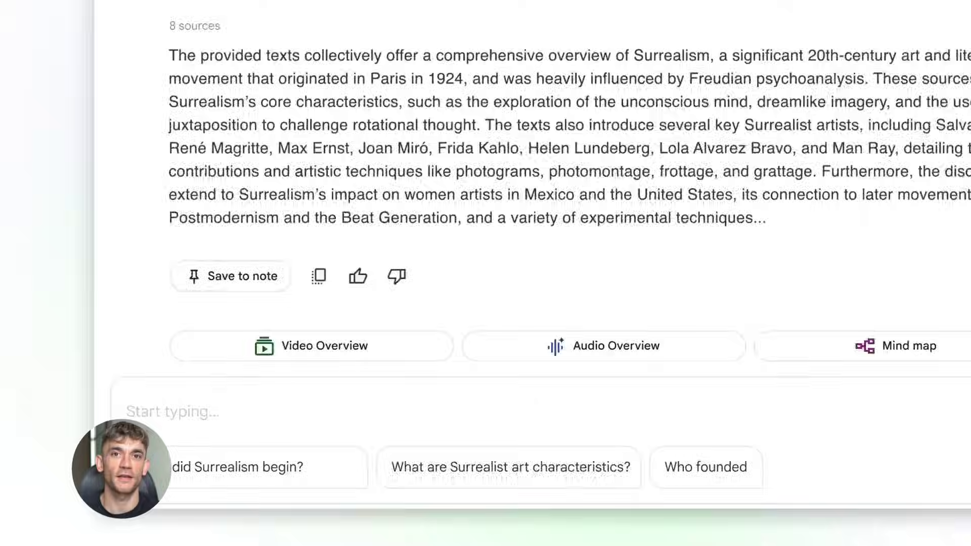
Step: Send 'Let's get started!', the AP Art History exam background, and the top Surrealism questions
left_click(128, 463)
type("Let’s get started!")
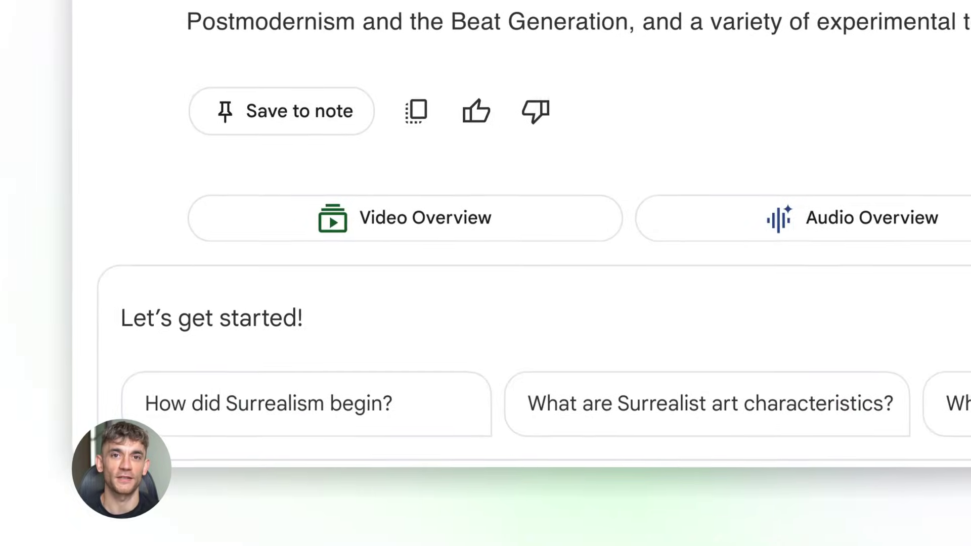
key("Return")
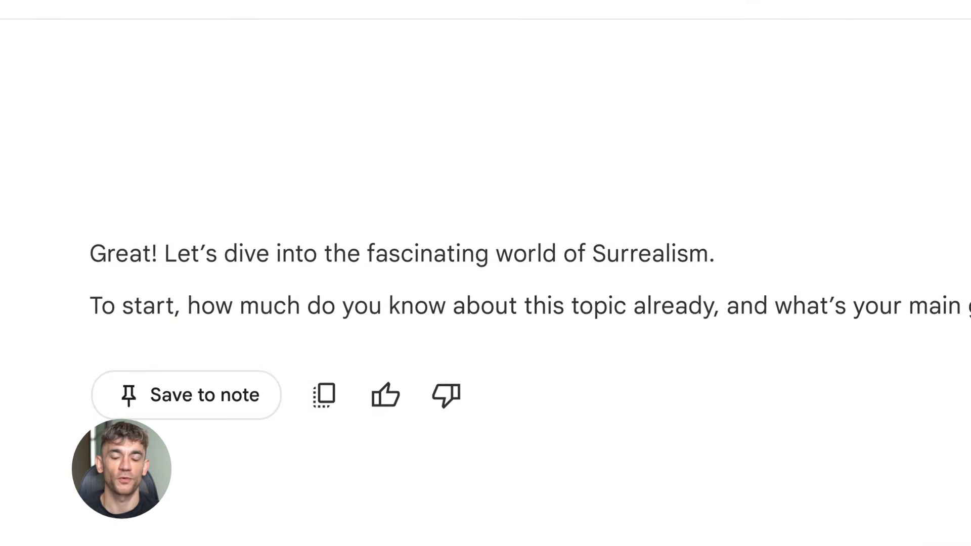
type("I am a high sch")
type("ool junior studying for an AP Art History exam. I know a little about sur")
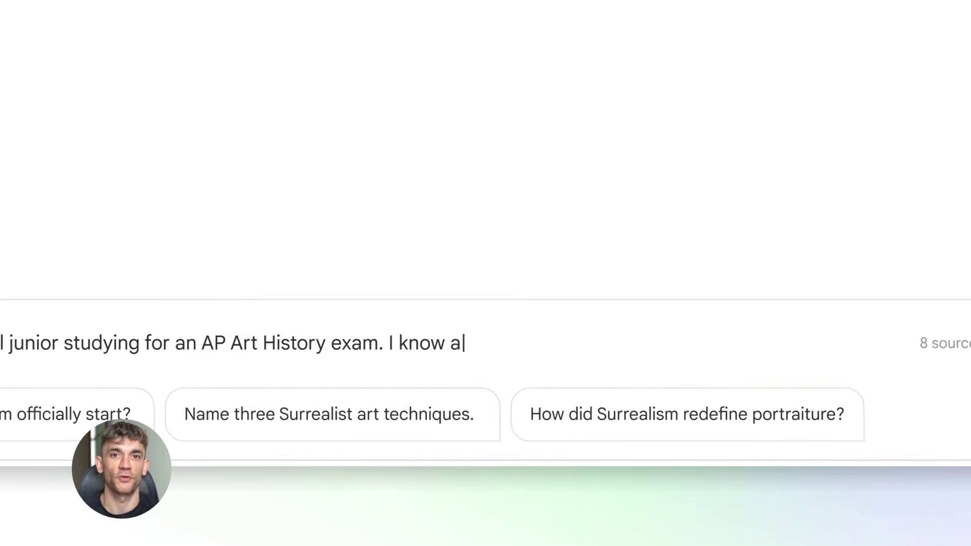
type("realism but would love to cover the fundamentals")
key("Return")
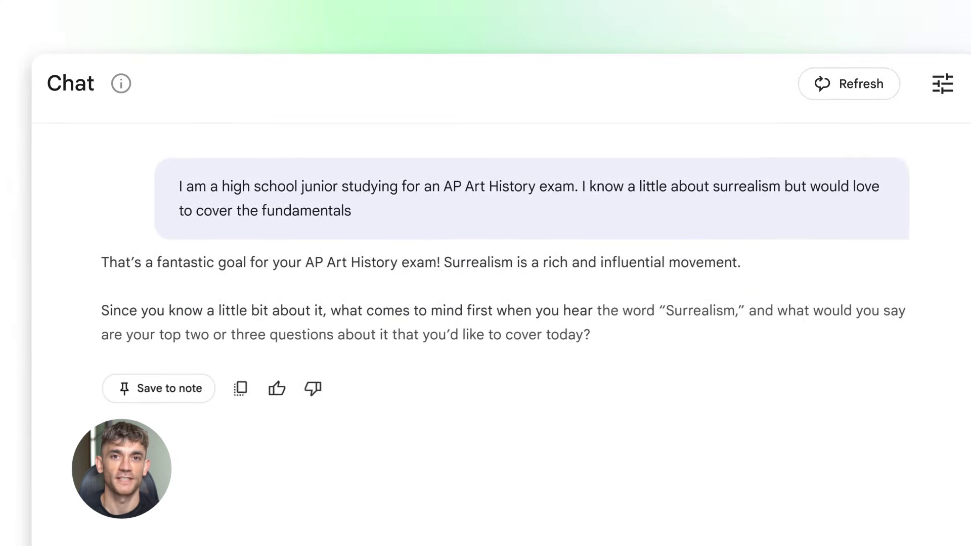
type("My top questions are 1) When was it founded? 2) Why was it founded? 3) How does it e")
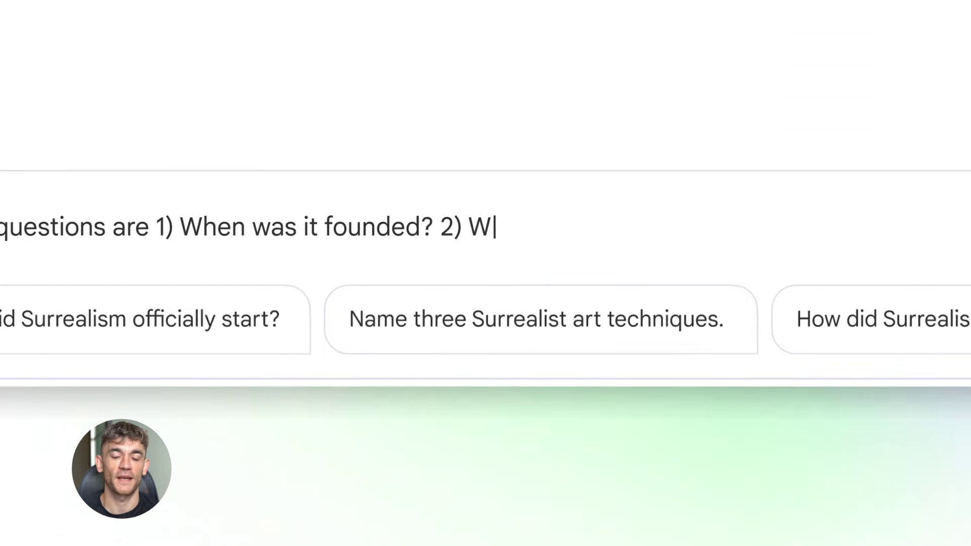
type("xist today?")
key("Return")
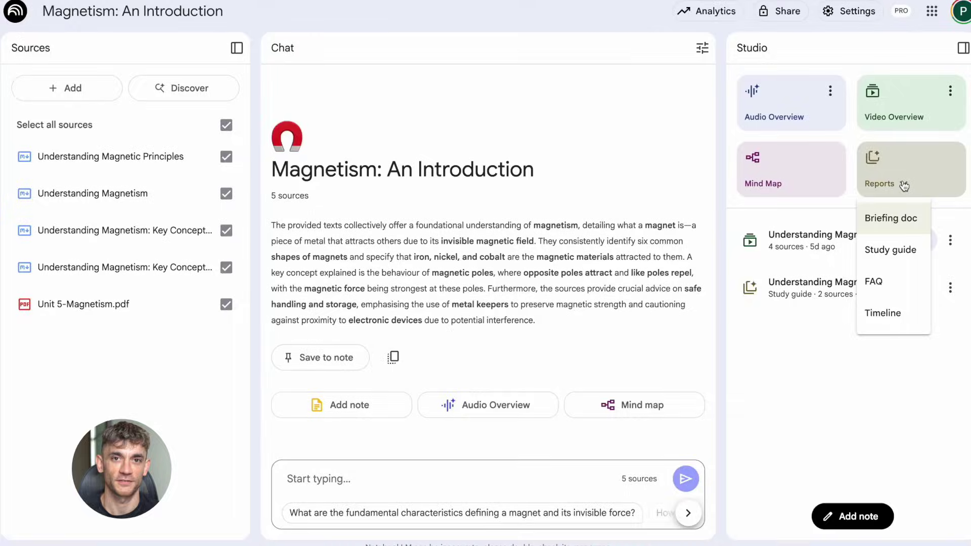
Step: Generate the Magnetism study guide and quiz, then select its quiz questions
left_click(898, 255)
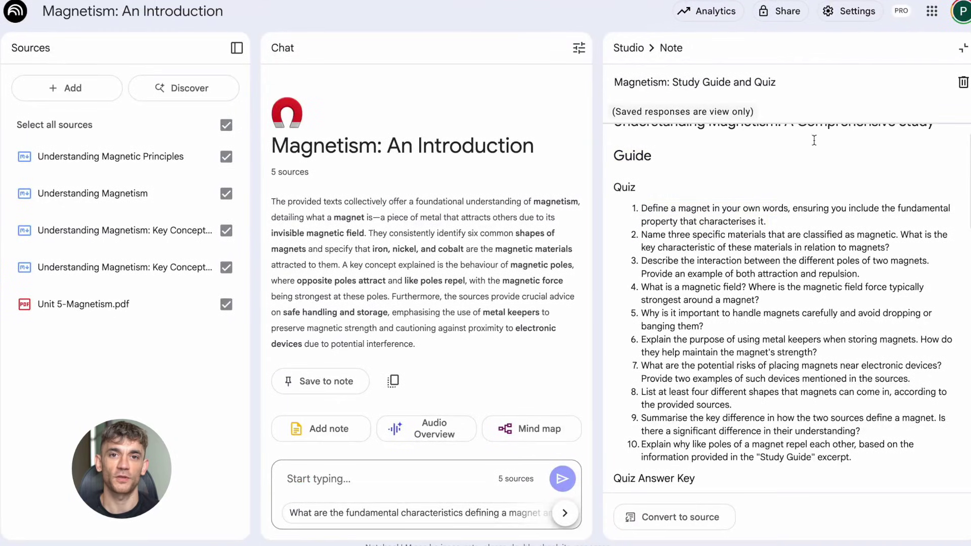
left_click_drag(814, 140, 721, 538)
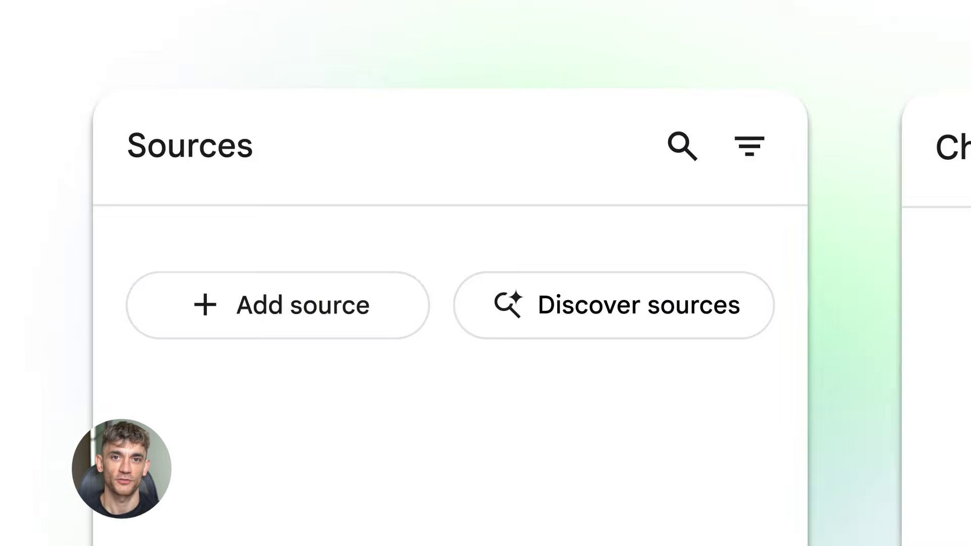
Step: Discover Surrealism web sources, leaving 'A Study of Surrealism' out of the import
left_click(686, 368)
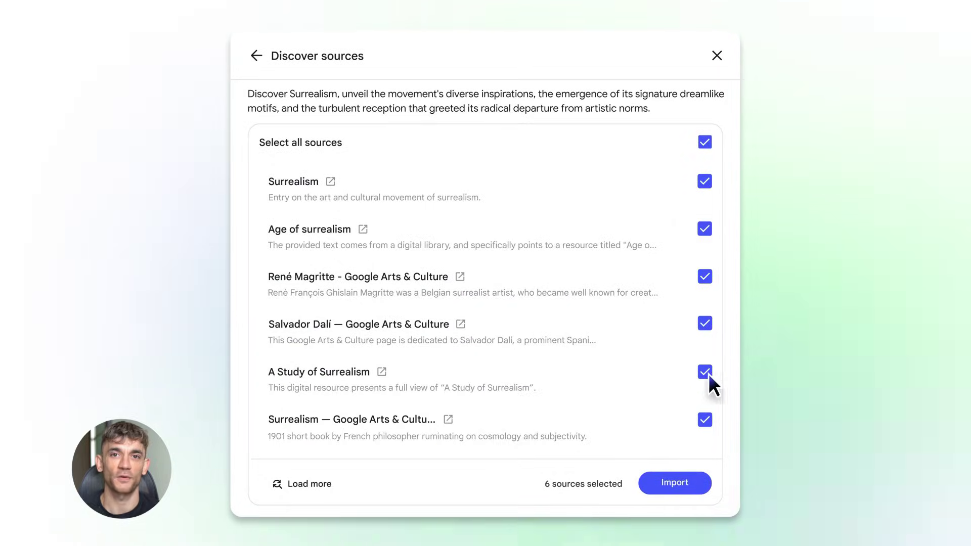
left_click(708, 373)
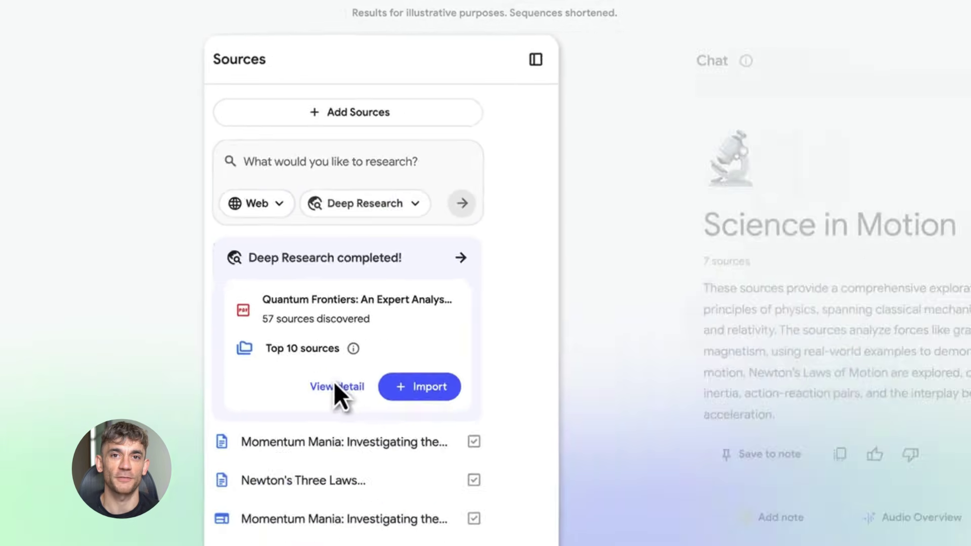
Step: View the Deep Research report details and highlight the customer research notebook title
left_click(478, 513)
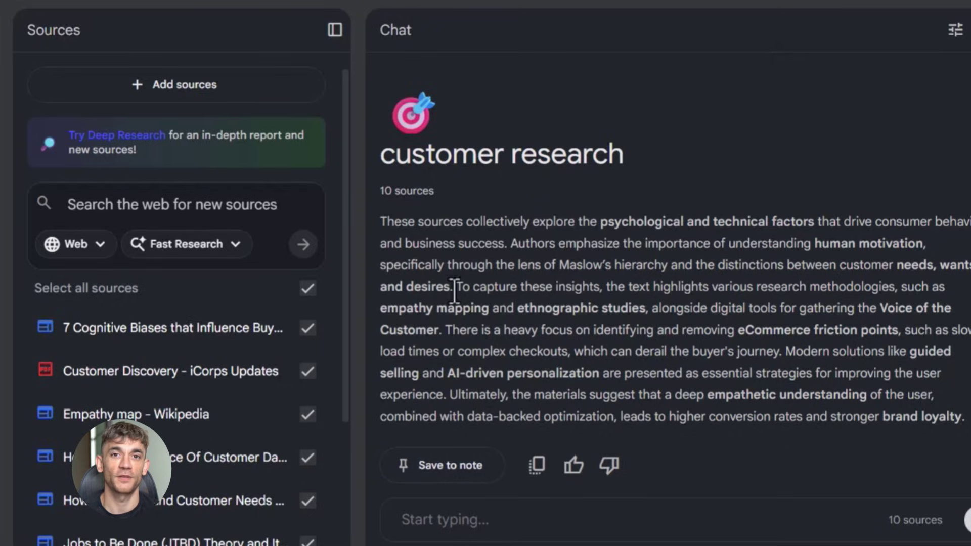
left_click_drag(380, 162, 648, 167)
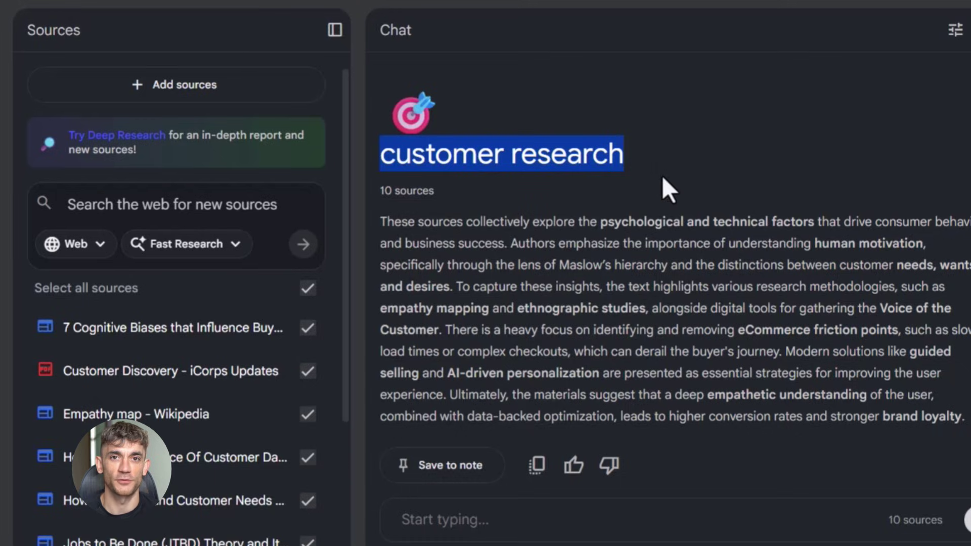
left_click(374, 312)
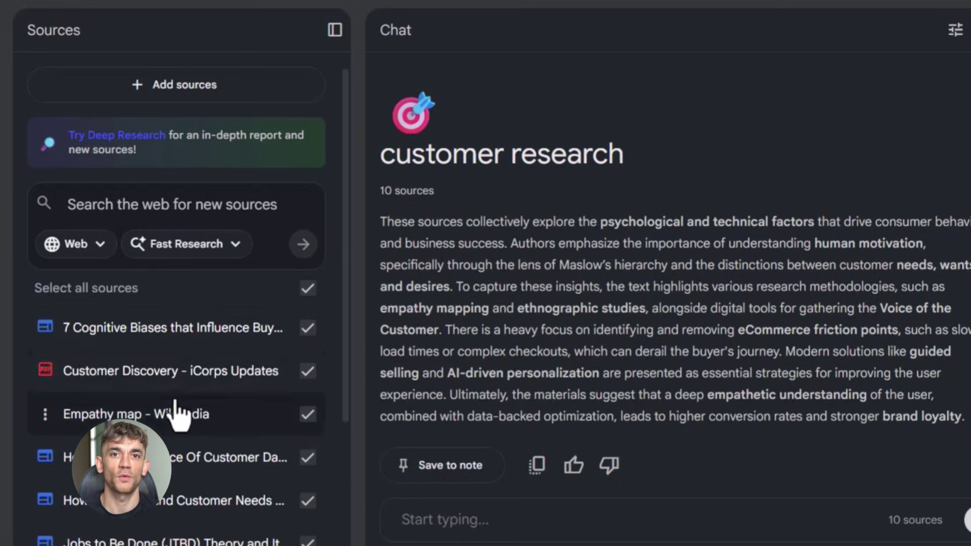
Step: Open the 'Customer Discovery - iCorps Updates' source and read through its source guide
left_click(104, 374)
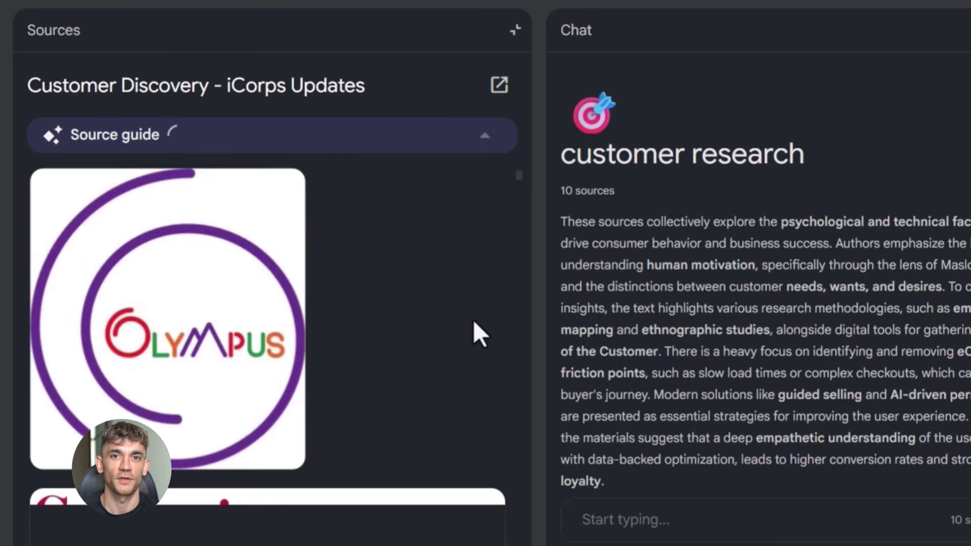
scroll(473, 320, "down", 5)
scroll(473, 321, "down", 10)
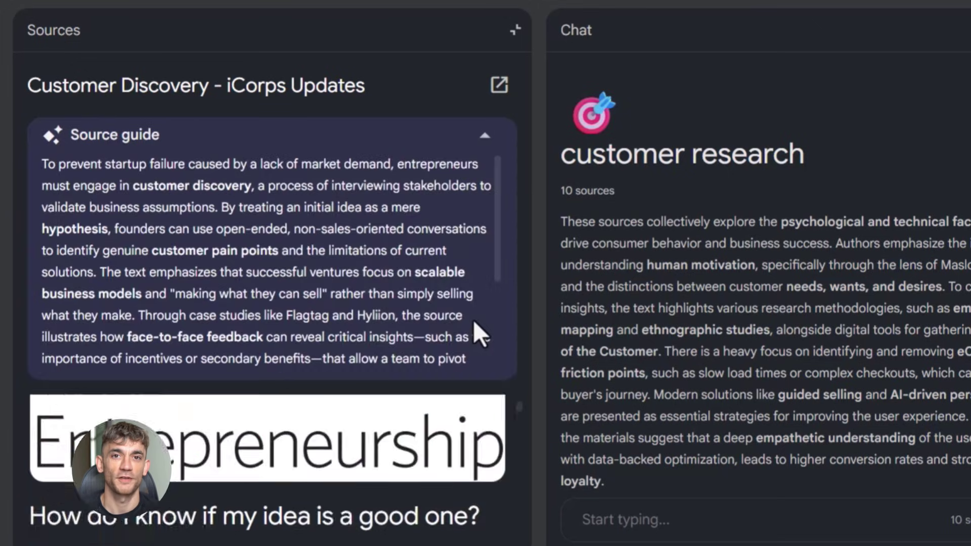
scroll(473, 320, "down", 10)
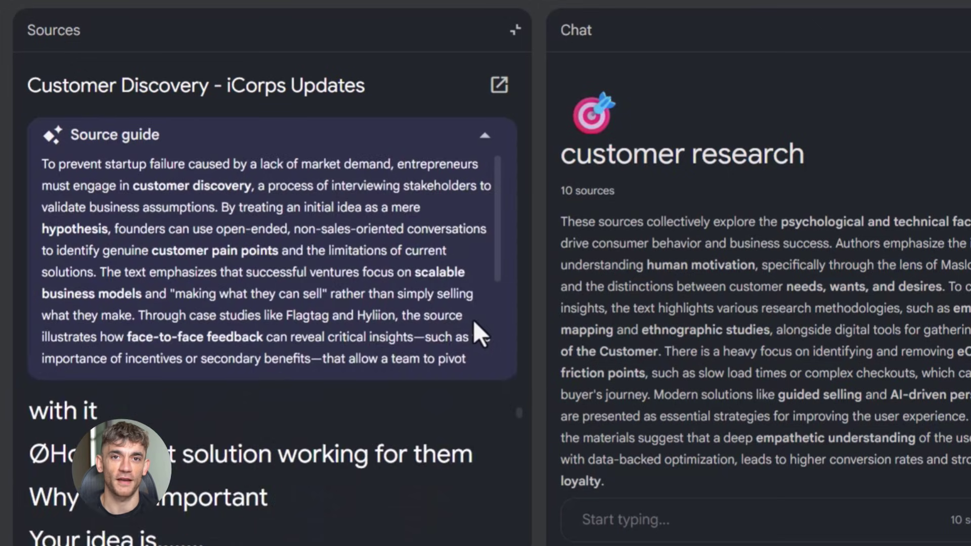
scroll(474, 321, "down", 10)
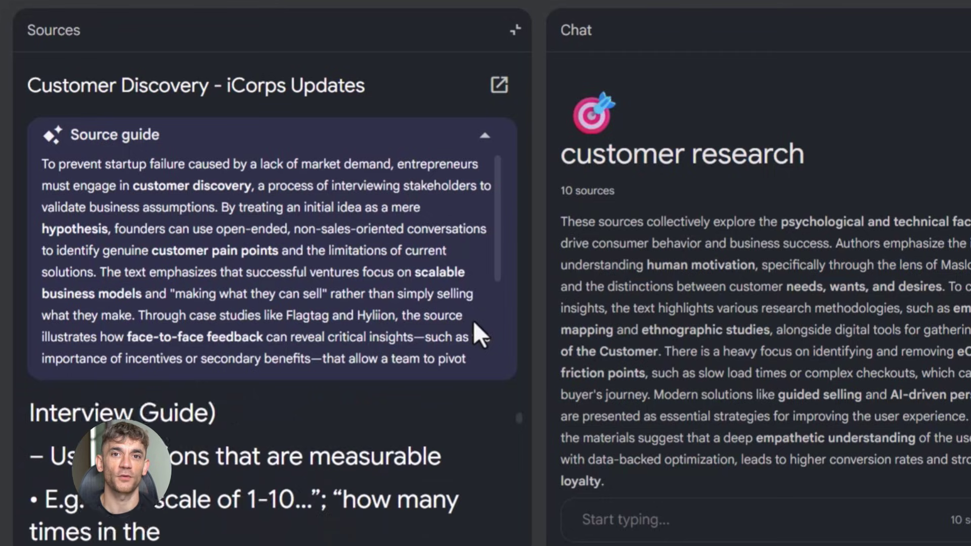
scroll(473, 321, "down", 10)
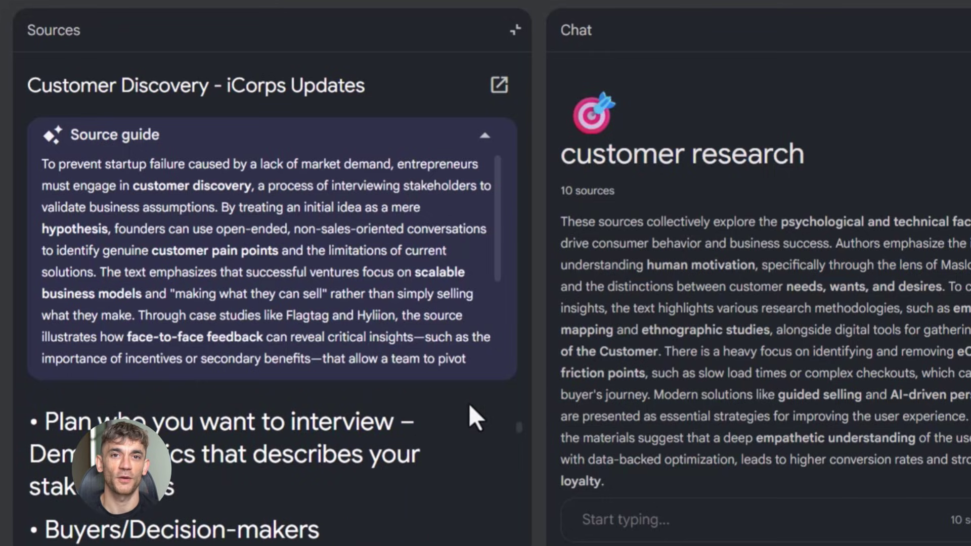
scroll(487, 245, "down", 5)
scroll(479, 478, "down", 5)
scroll(477, 475, "down", 10)
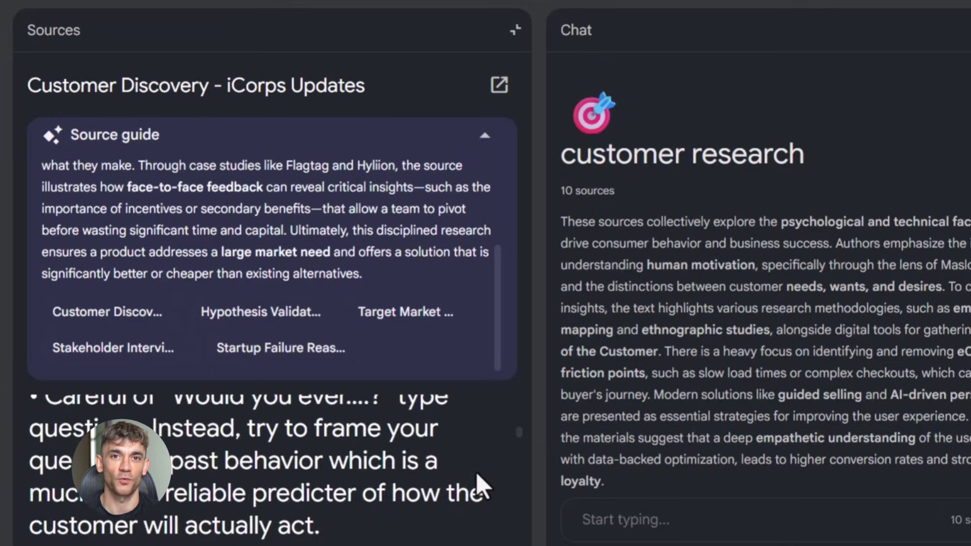
scroll(473, 468, "down", 10)
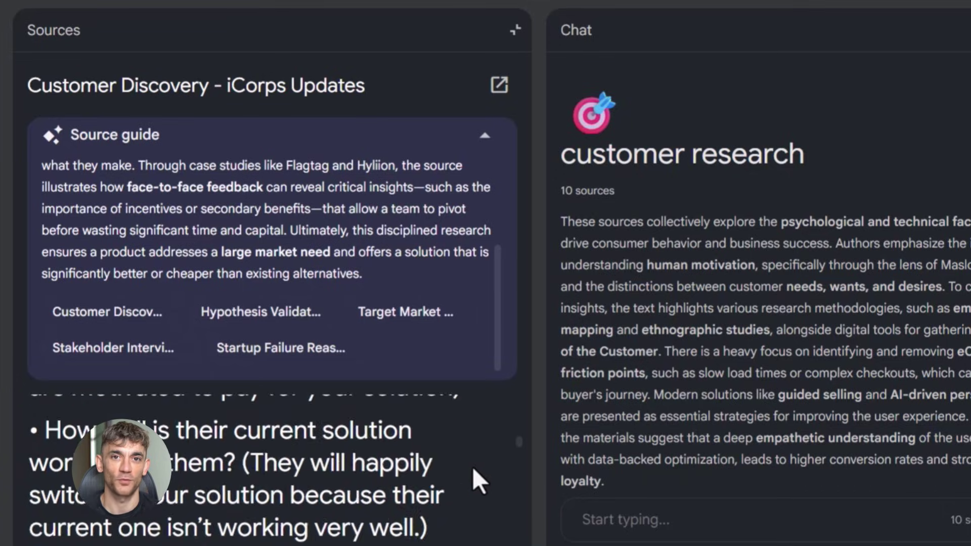
scroll(472, 467, "down", 10)
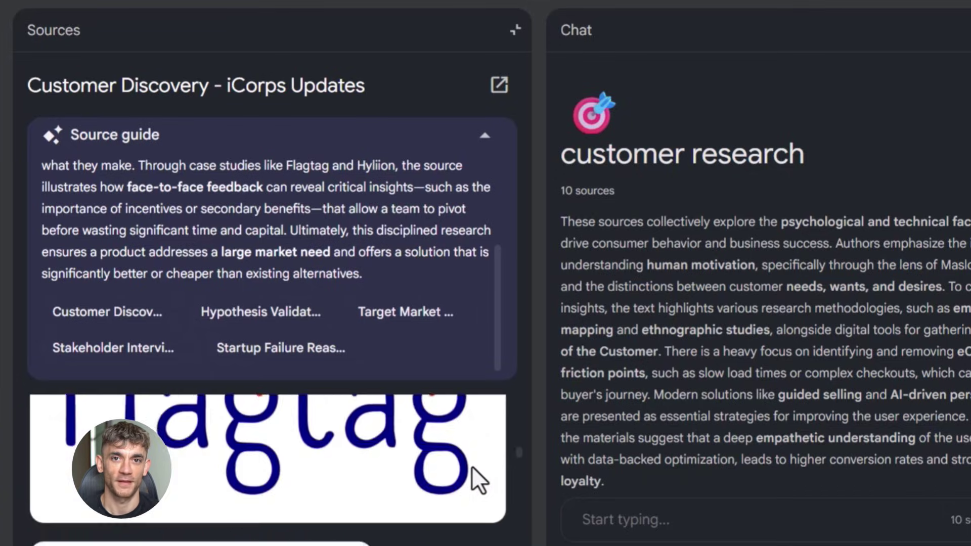
scroll(469, 462, "down", 10)
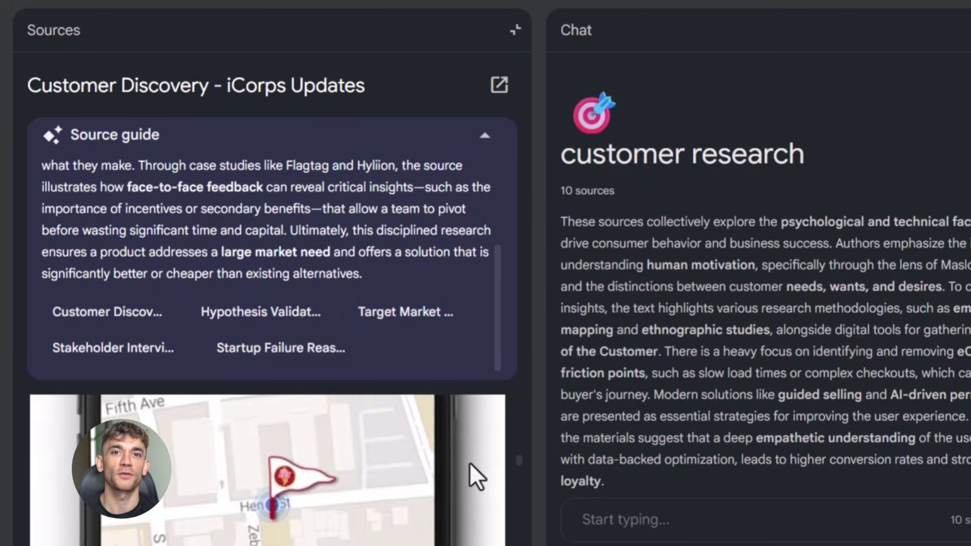
scroll(469, 463, "down", 10)
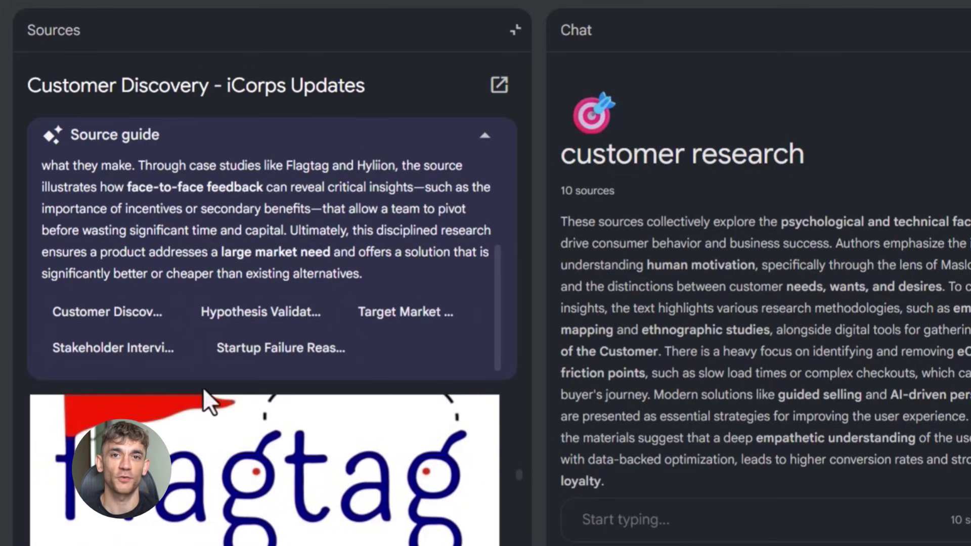
Step: Collapse the source guide and scroll through the source's slides
left_click(480, 135)
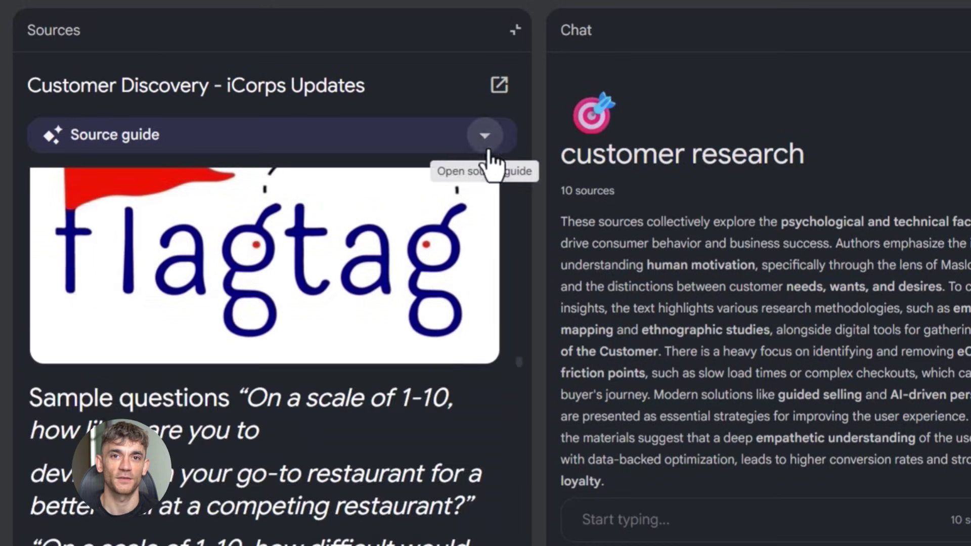
scroll(430, 356, "down", 10)
scroll(428, 361, "down", 10)
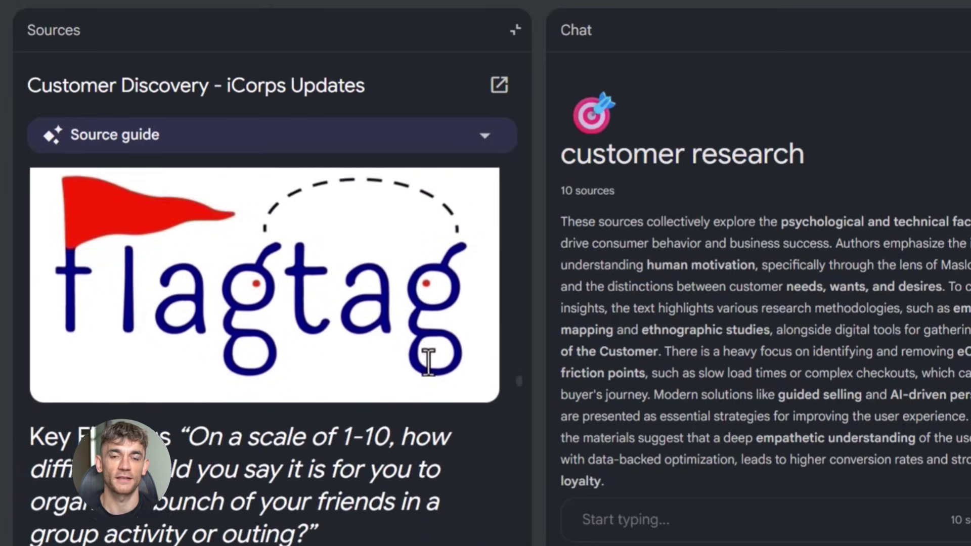
scroll(428, 363, "down", 10)
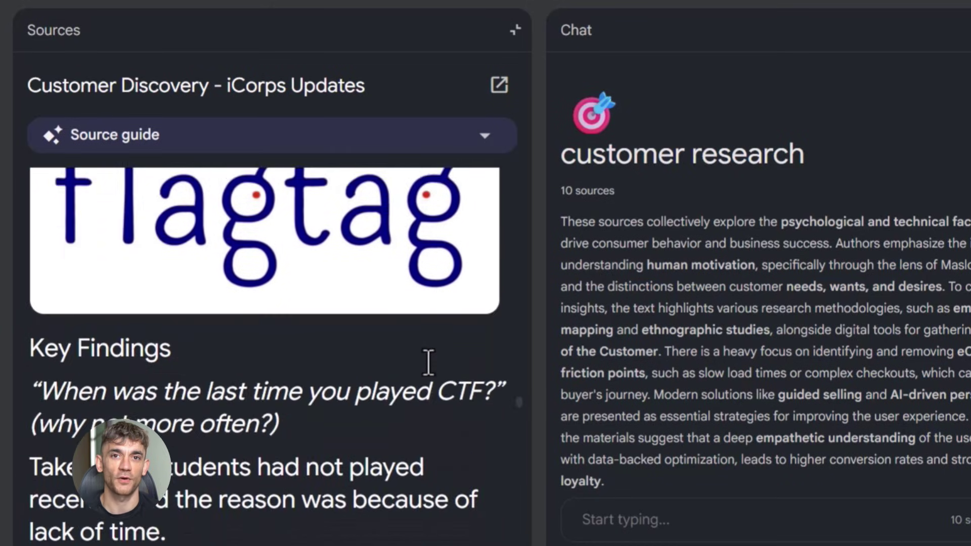
scroll(428, 363, "down", 10)
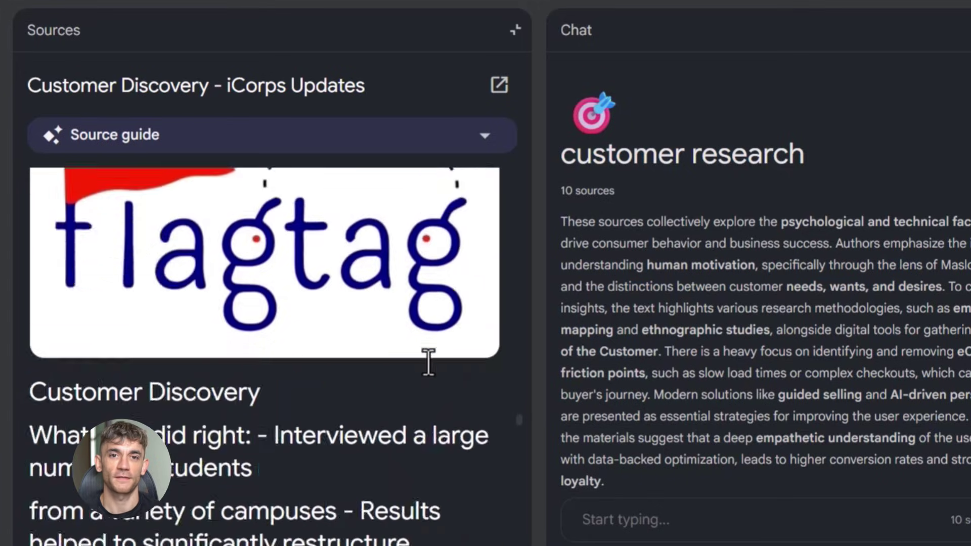
scroll(428, 362, "down", 10)
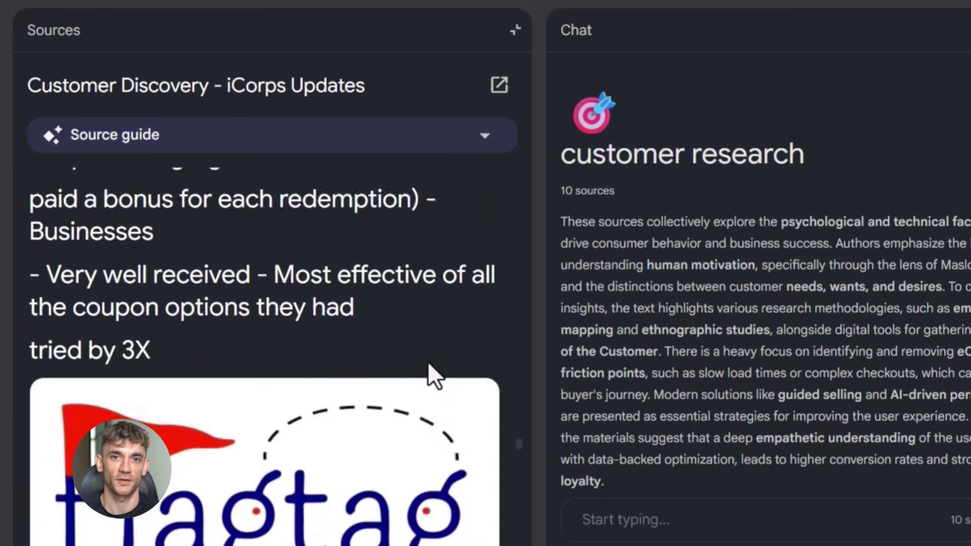
scroll(428, 362, "down", 1)
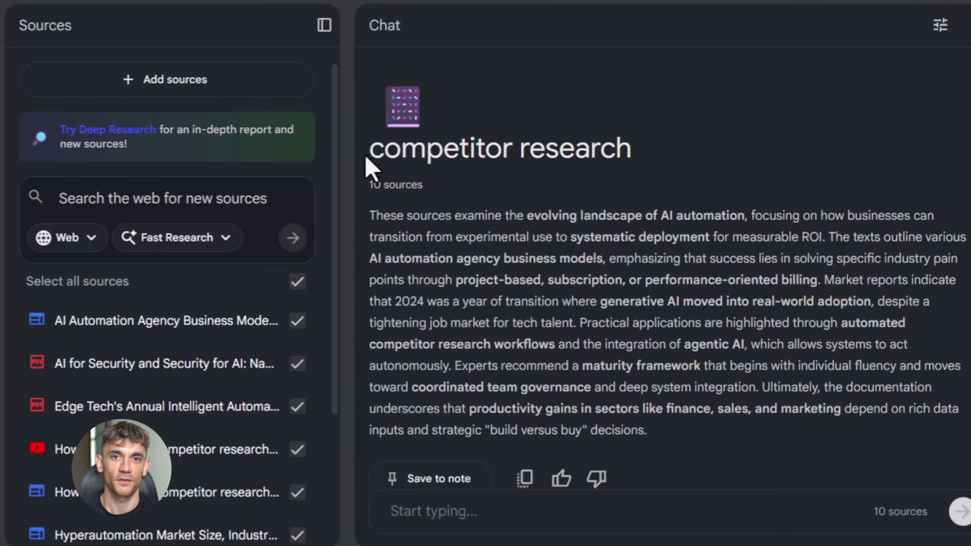
Step: Highlight the 'competitor research' notebook title, then clear the highlight
left_click_drag(390, 152, 599, 159)
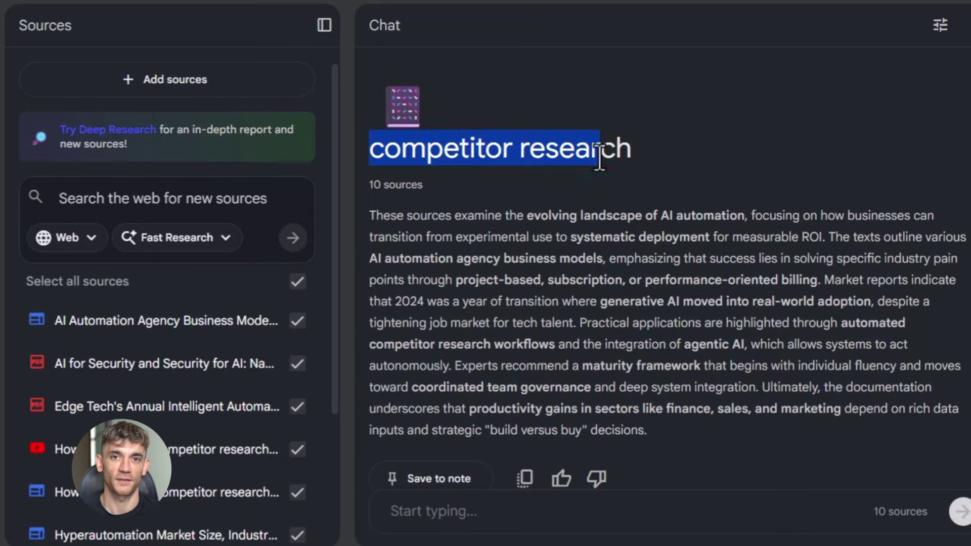
left_click(741, 184)
scroll(737, 299, "down", 4)
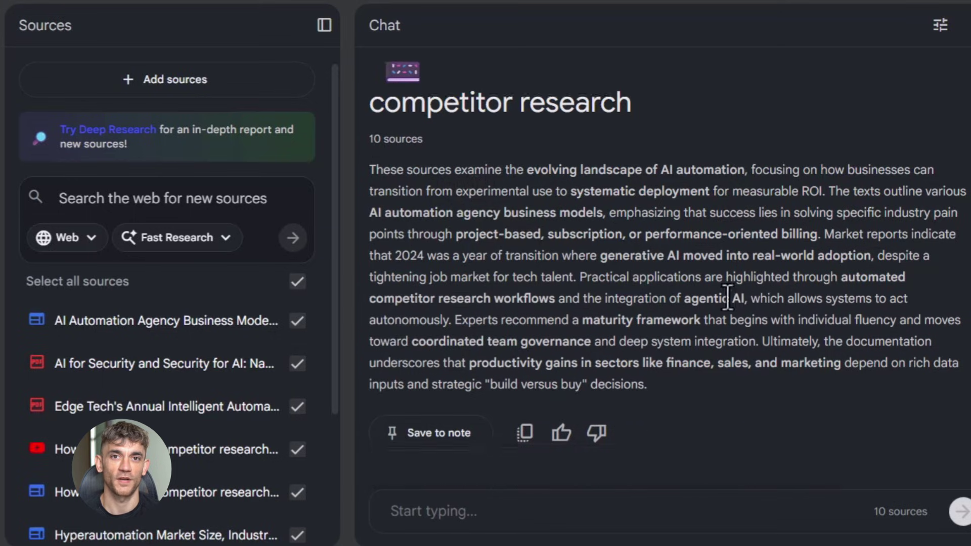
Step: Open the AI automation agency business model source, collapse its guide, and read the article
left_click(104, 334)
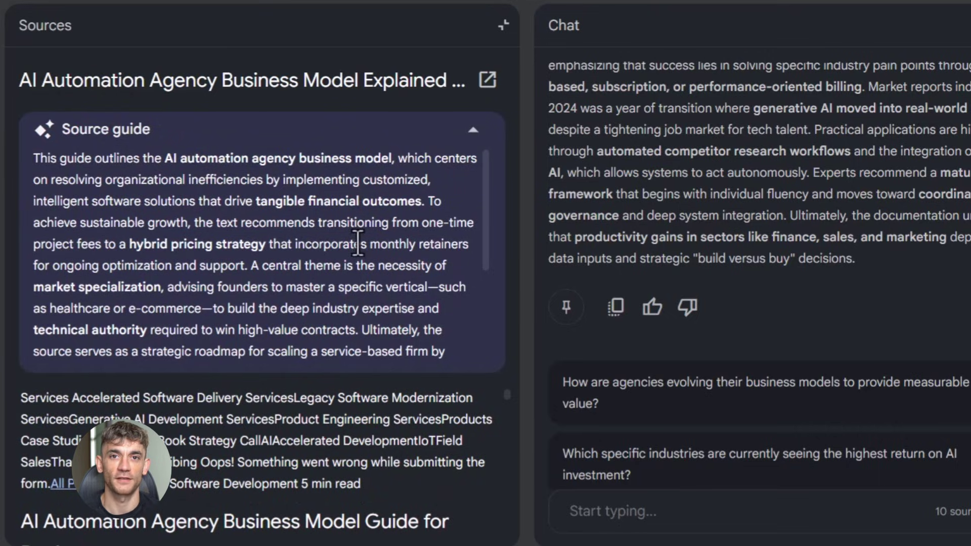
scroll(357, 244, "down", 3)
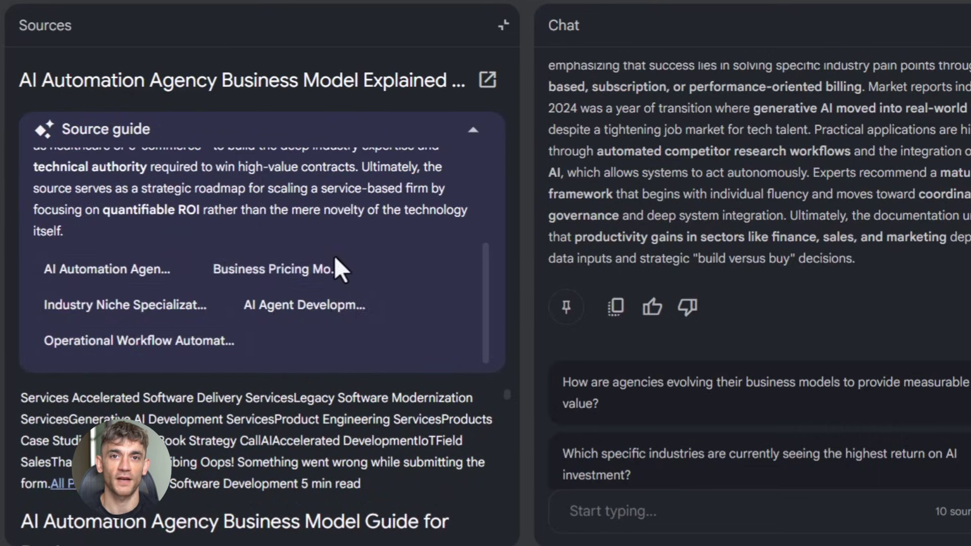
left_click(471, 132)
scroll(483, 299, "down", 5)
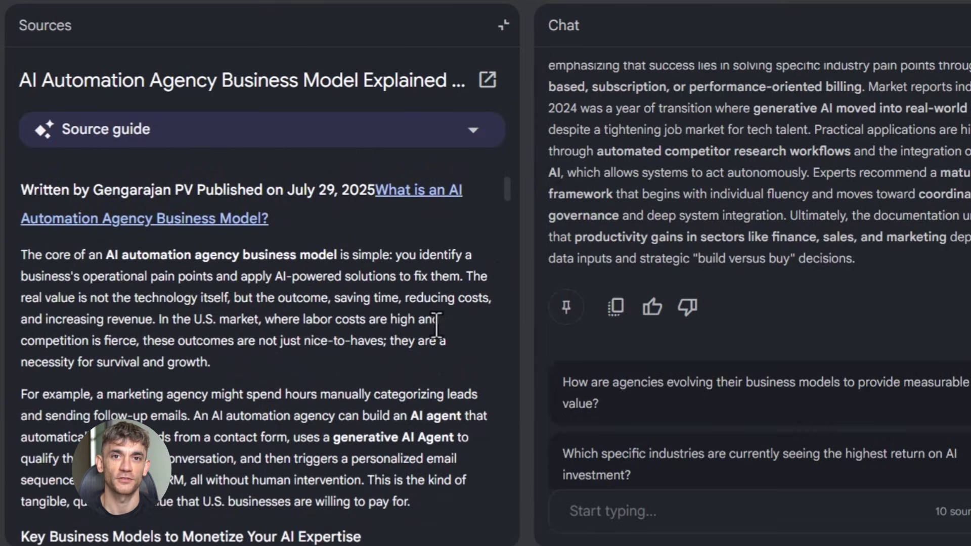
scroll(438, 323, "down", 20)
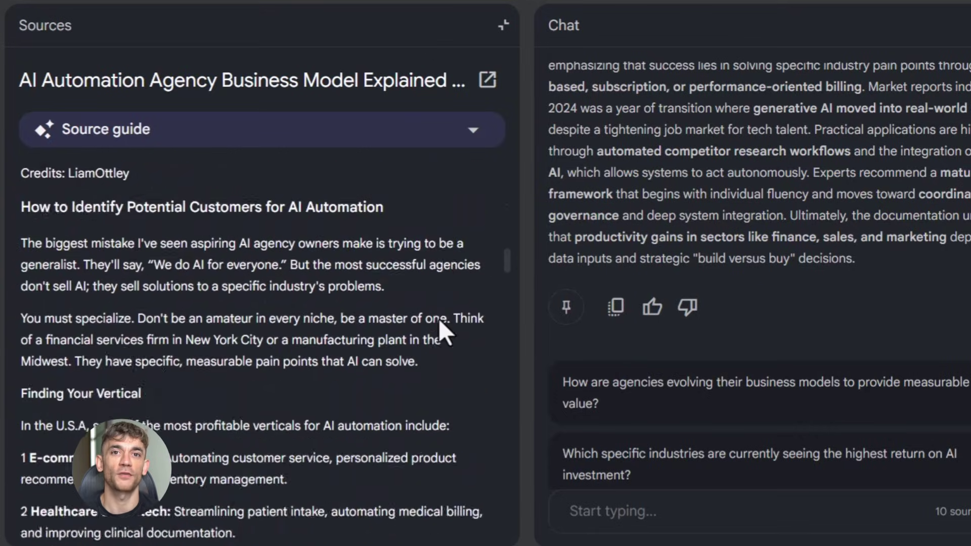
scroll(438, 318, "down", 20)
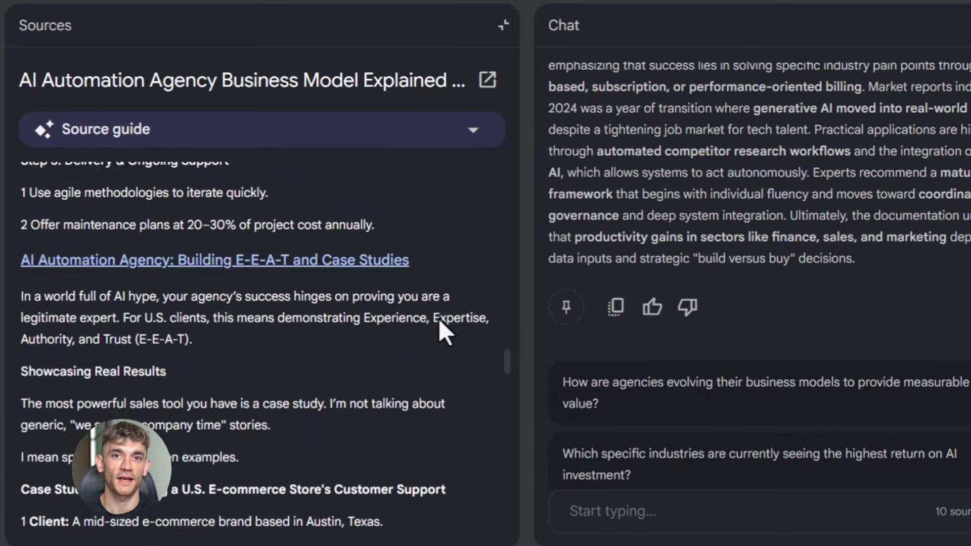
scroll(439, 319, "down", 20)
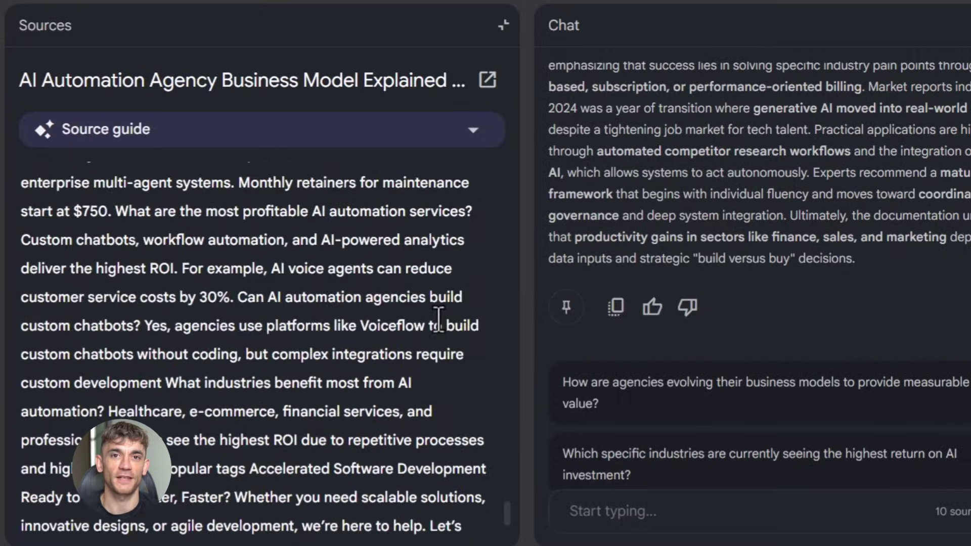
scroll(438, 319, "down", 5)
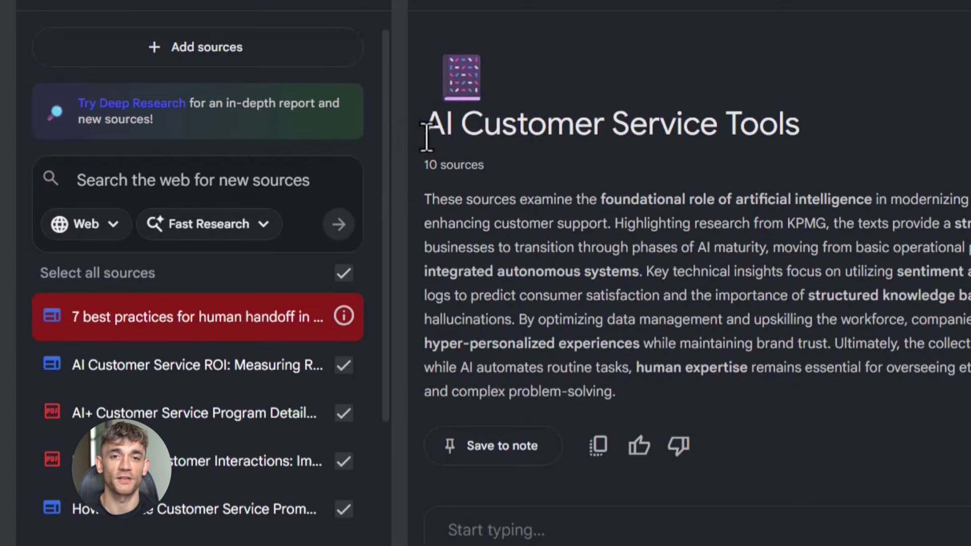
Step: Open the AI customer service ROI source in AI Customer Service Tools and read its guide
left_click_drag(450, 132, 795, 147)
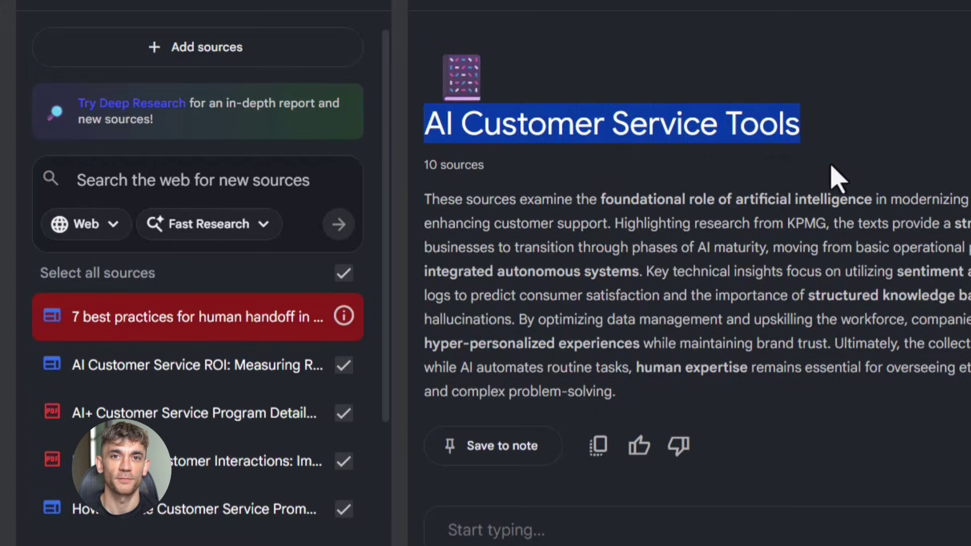
left_click(884, 181)
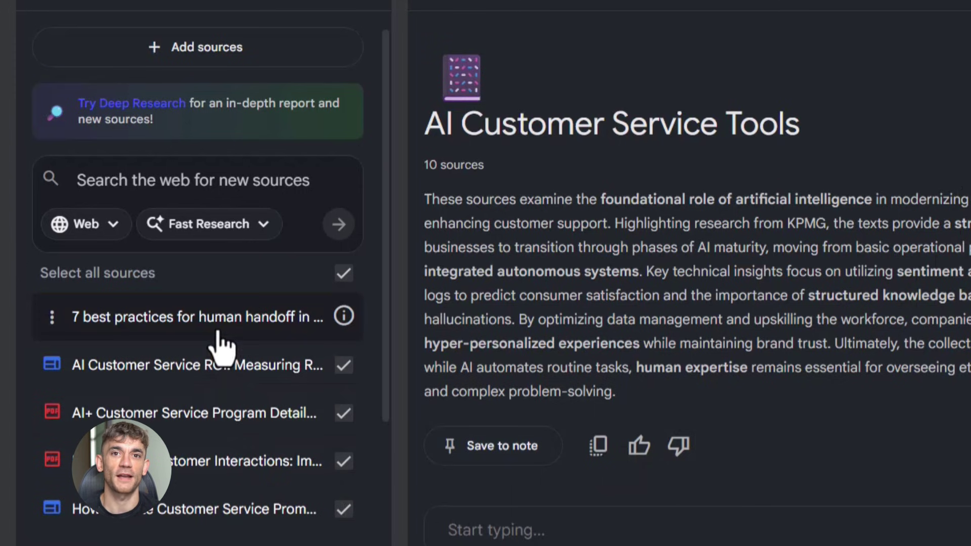
left_click(243, 378)
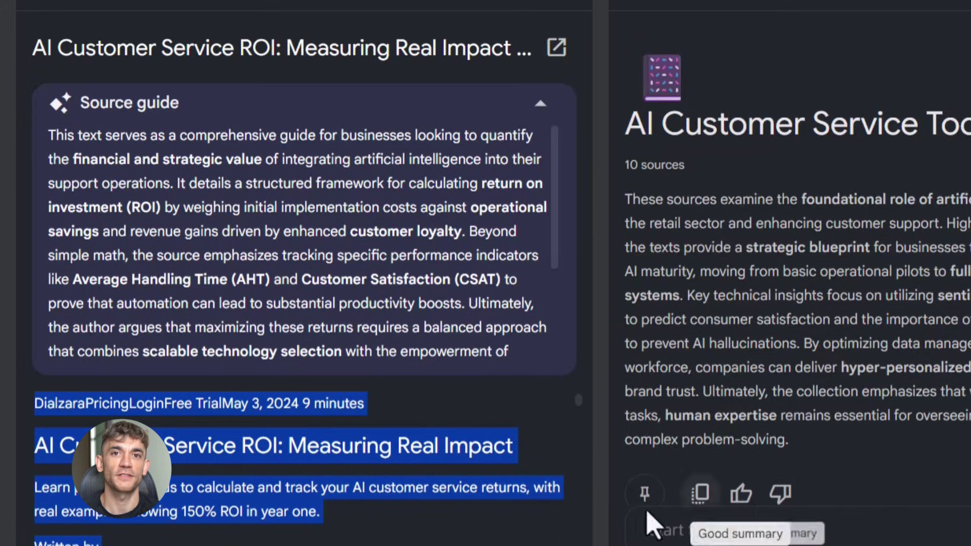
scroll(585, 520, "down", 3)
scroll(581, 500, "down", 3)
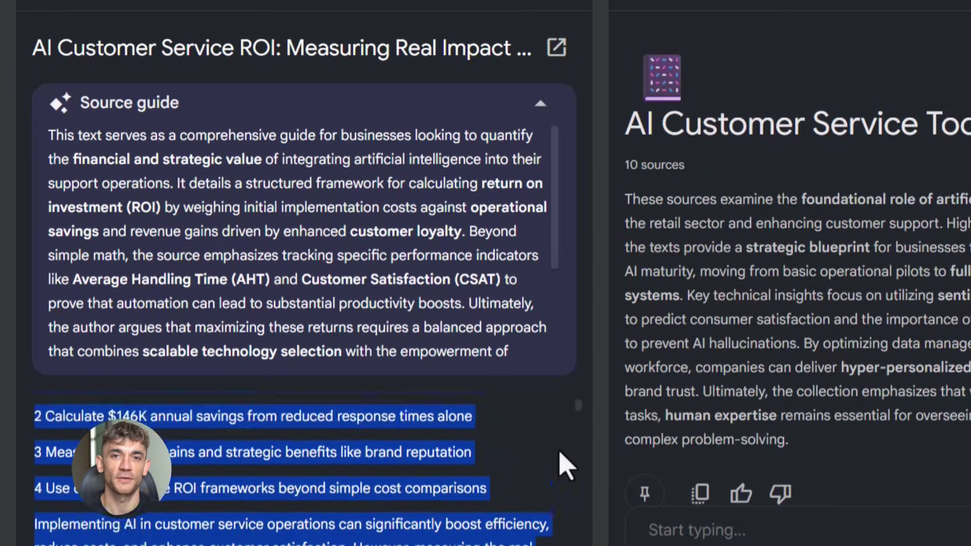
scroll(566, 445, "up", 5)
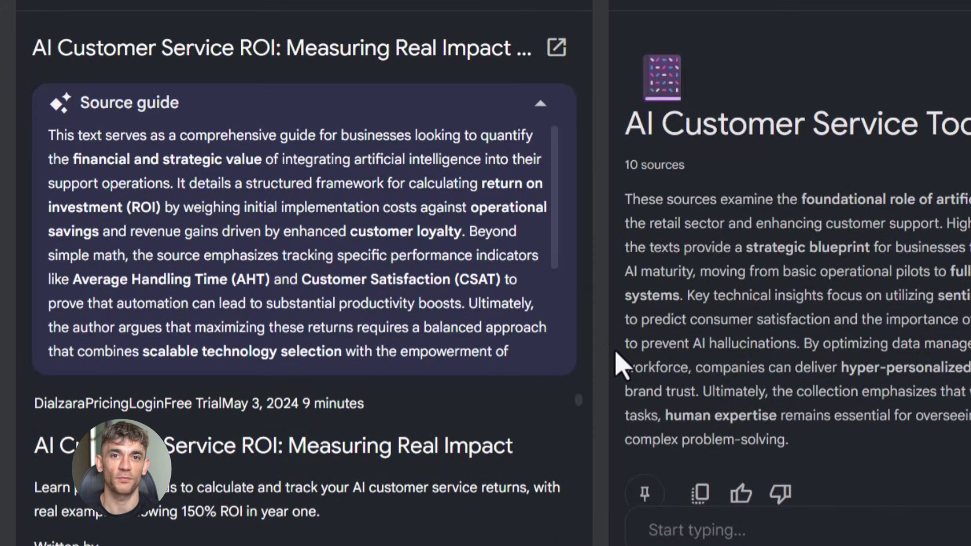
scroll(622, 364, "down", 2)
scroll(521, 232, "down", 2)
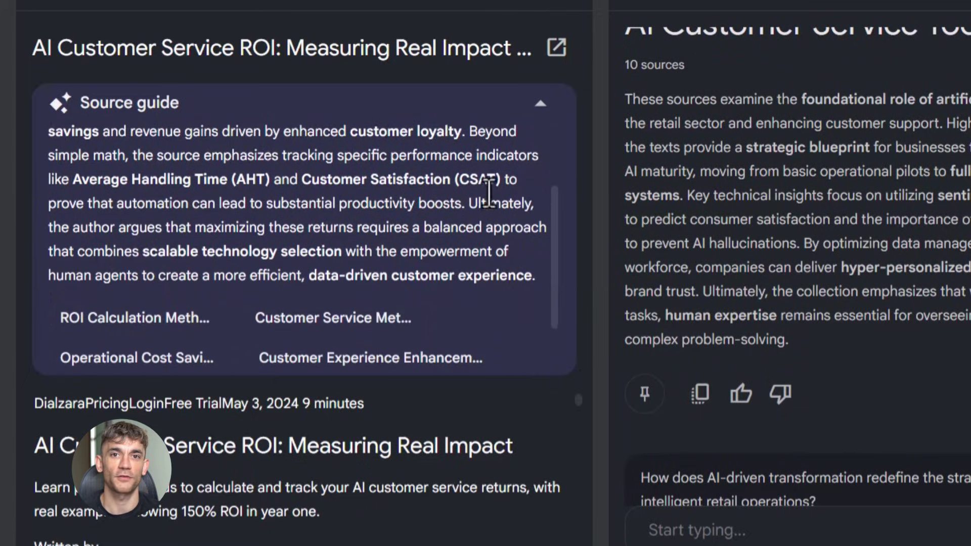
scroll(488, 191, "down", 1)
Step: Collapse the source guide and read the full source text down to its link lists
left_click(537, 103)
scroll(445, 298, "down", 12)
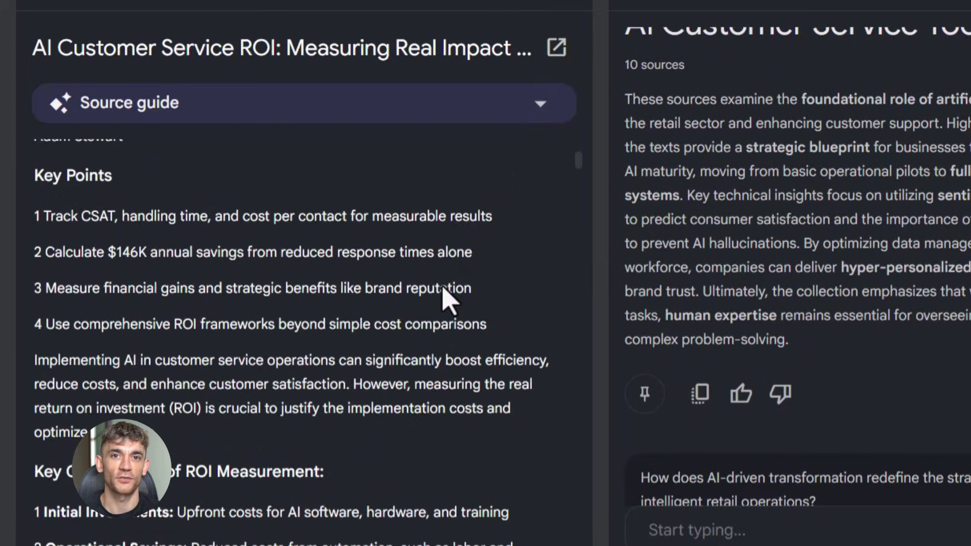
scroll(445, 298, "down", 15)
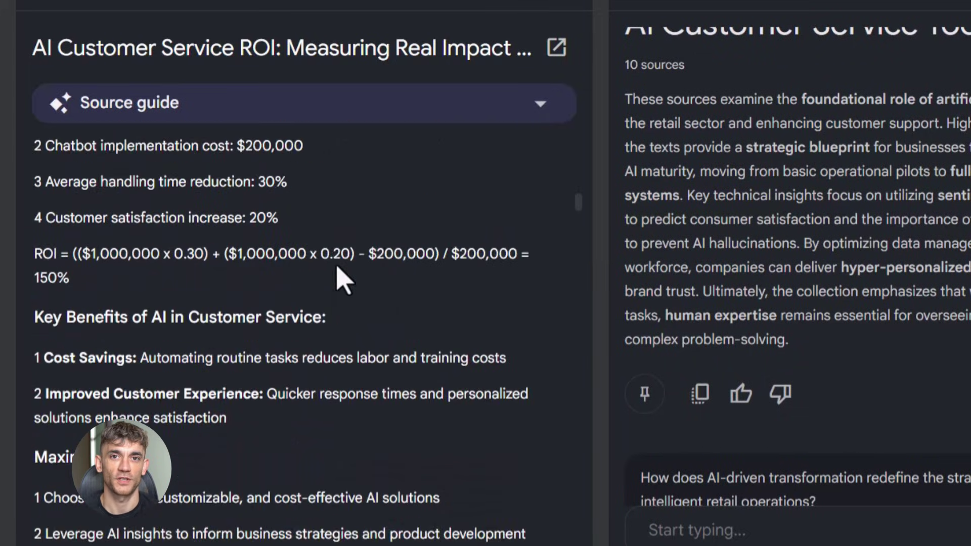
scroll(357, 282, "down", 15)
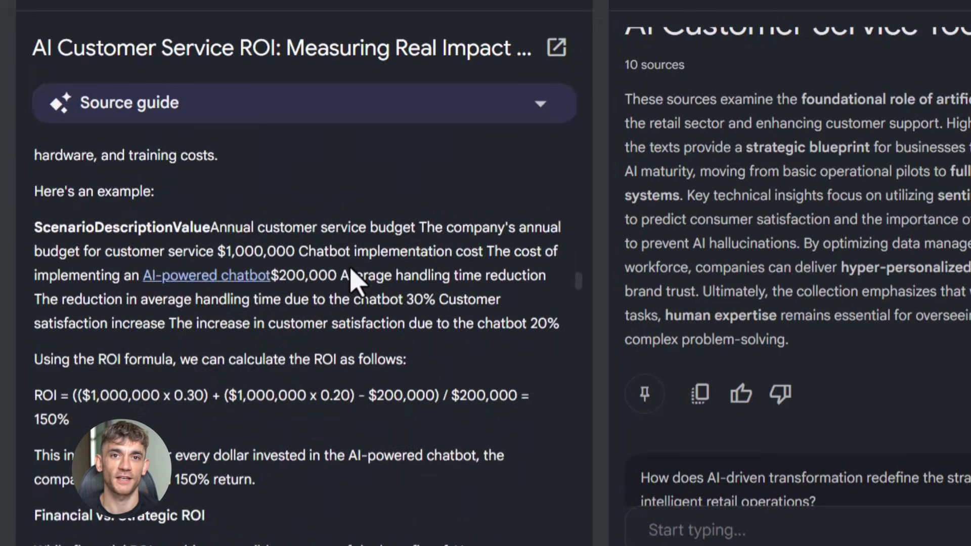
scroll(354, 278, "down", 15)
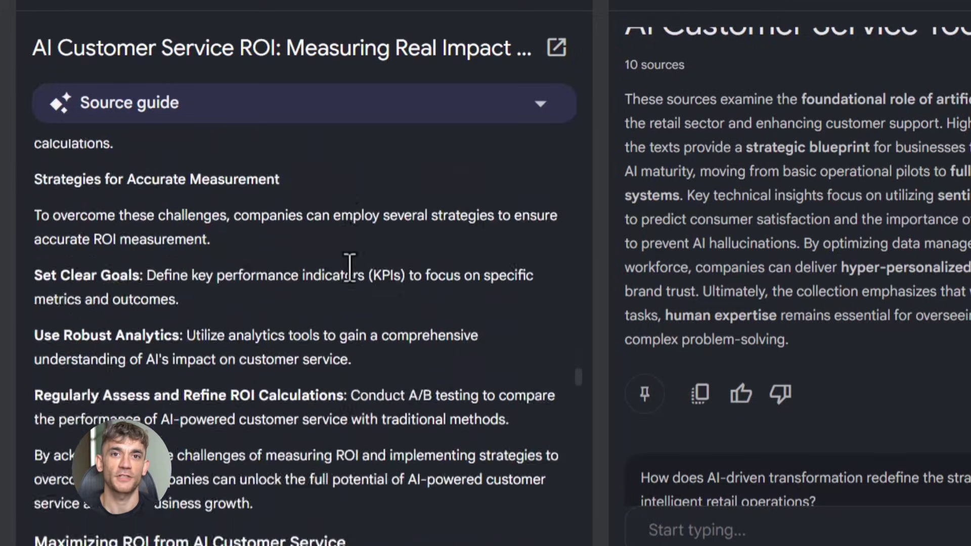
scroll(349, 268, "down", 15)
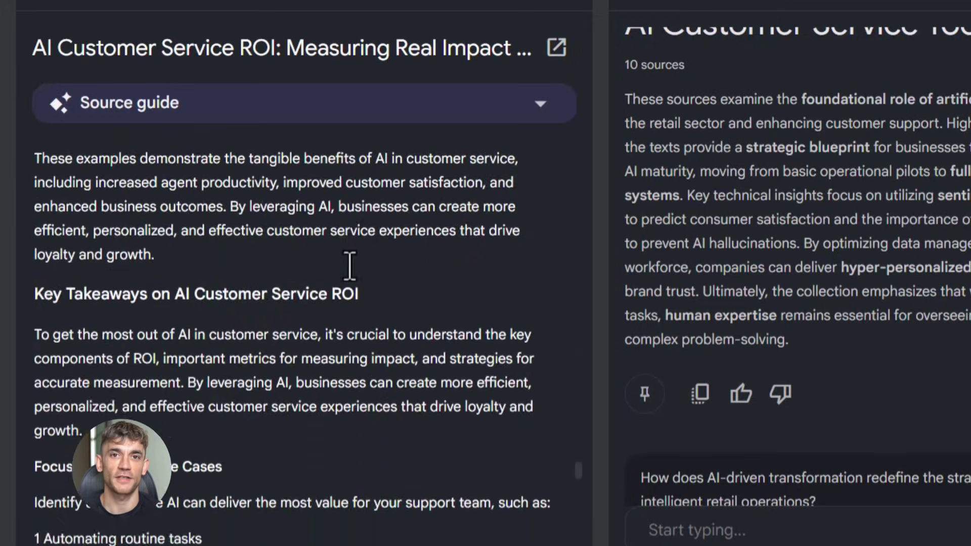
scroll(354, 257, "down", 7)
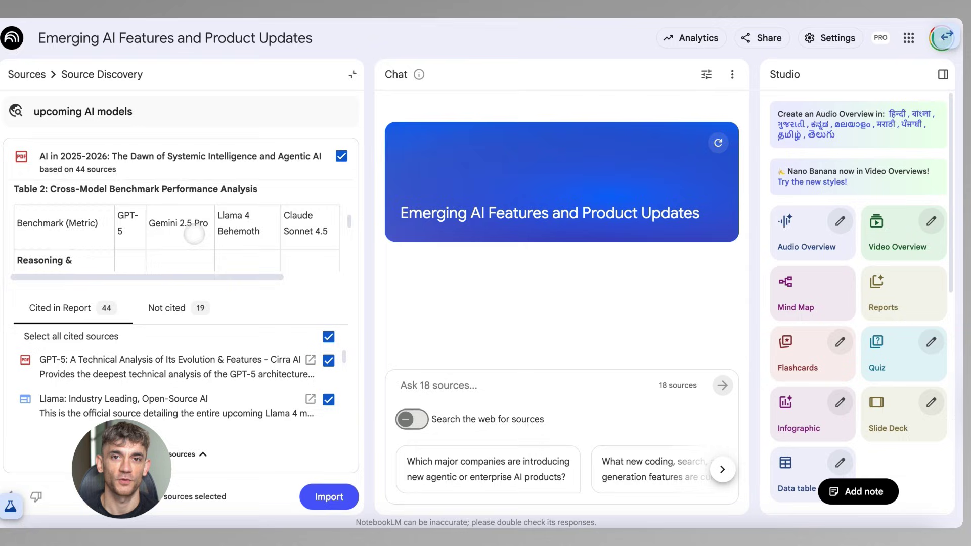
Step: Compare the Not cited and Cited in Report source lists, then collapse the cited sources list
scroll(196, 234, "down", 10)
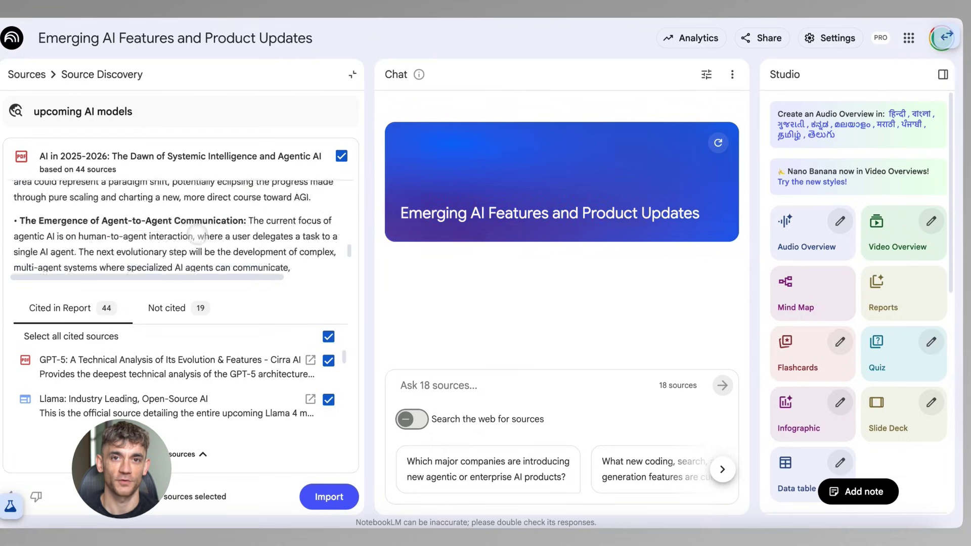
left_click(167, 300)
left_click(81, 308)
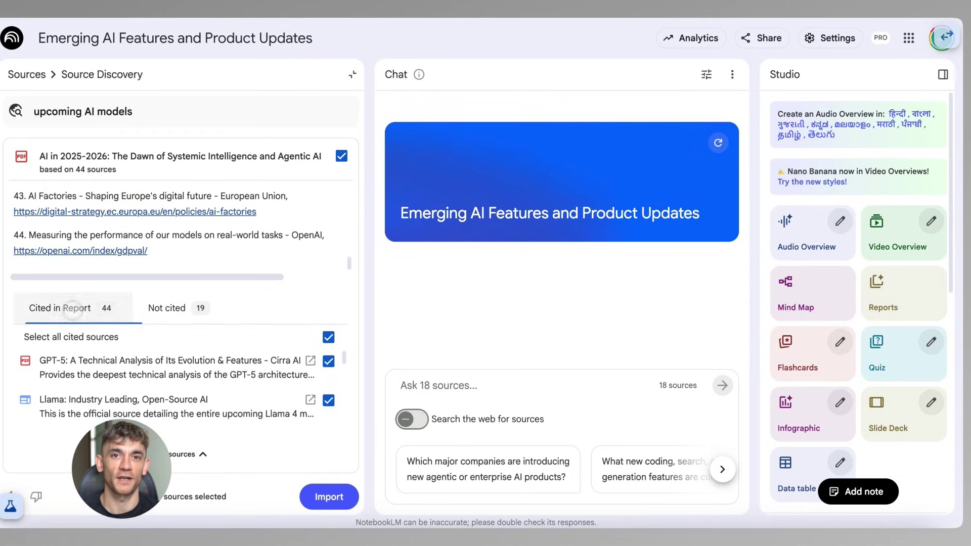
scroll(124, 399, "down", 5)
scroll(124, 400, "down", 2)
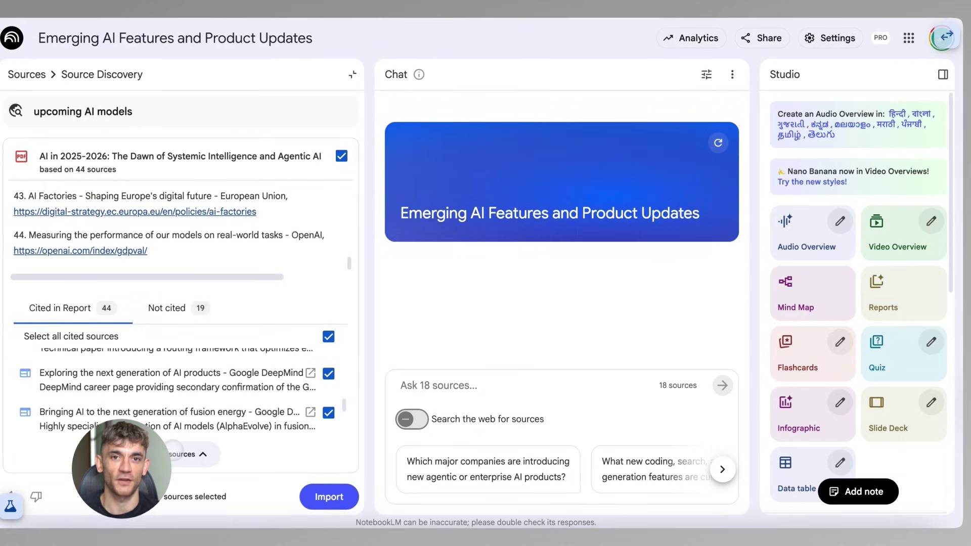
left_click(174, 451)
scroll(191, 333, "up", 15)
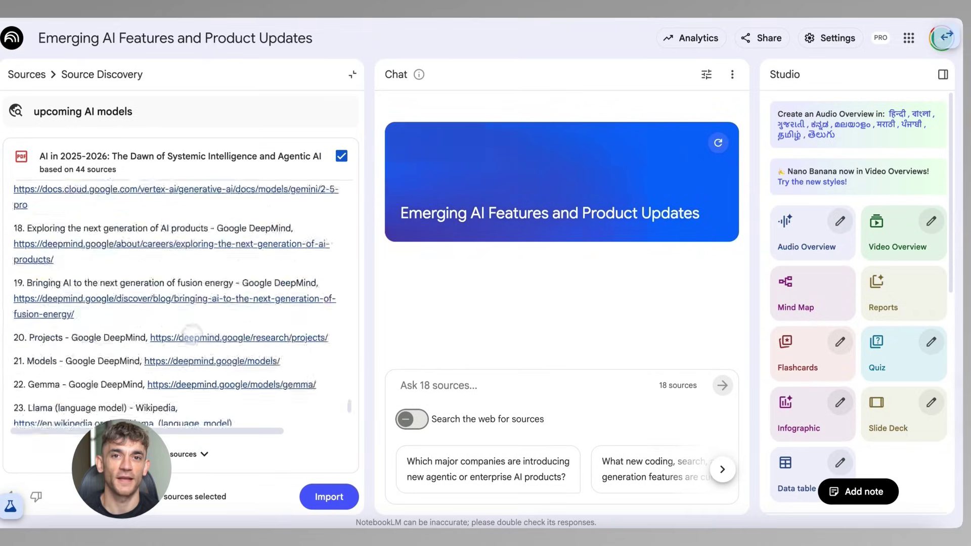
scroll(191, 333, "up", 20)
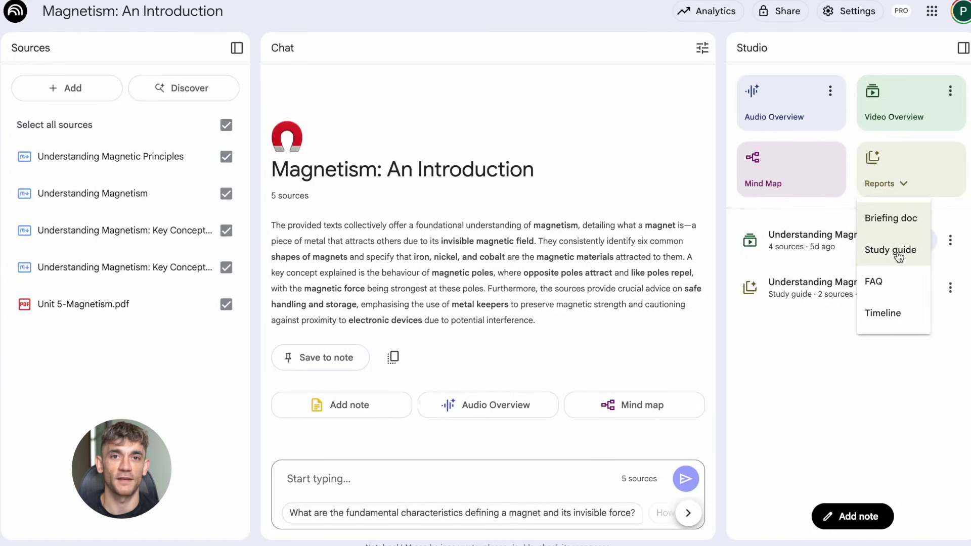
Step: Create a study guide from the Magnetism notebook's sources through Studio Reports
left_click(898, 255)
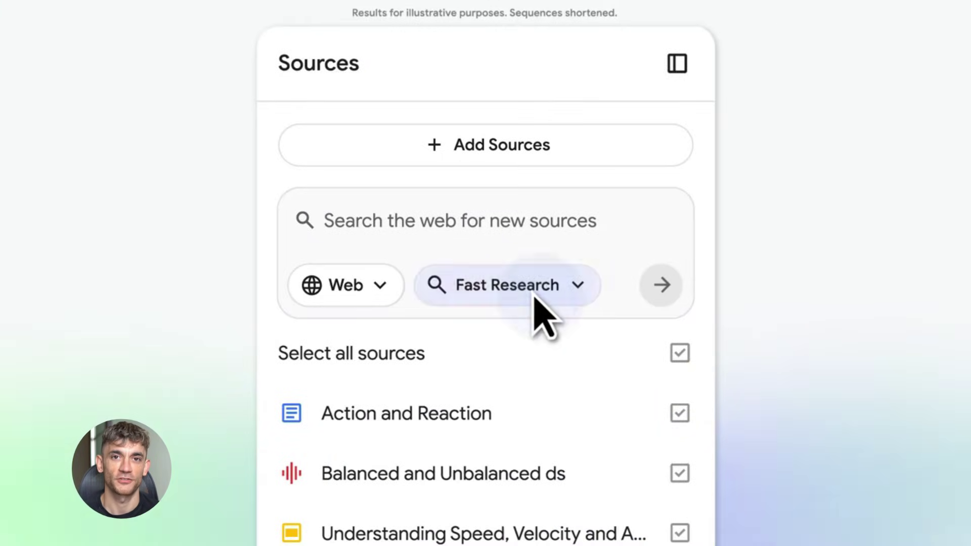
Step: Run a Deep Research web search for 'Latest breakthroughs in quantum physics'
left_click(535, 297)
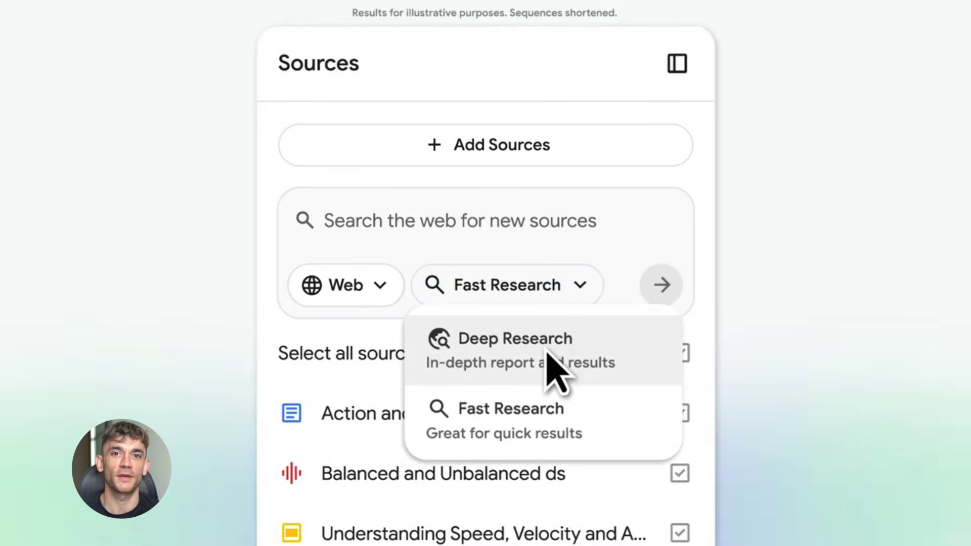
left_click(547, 354)
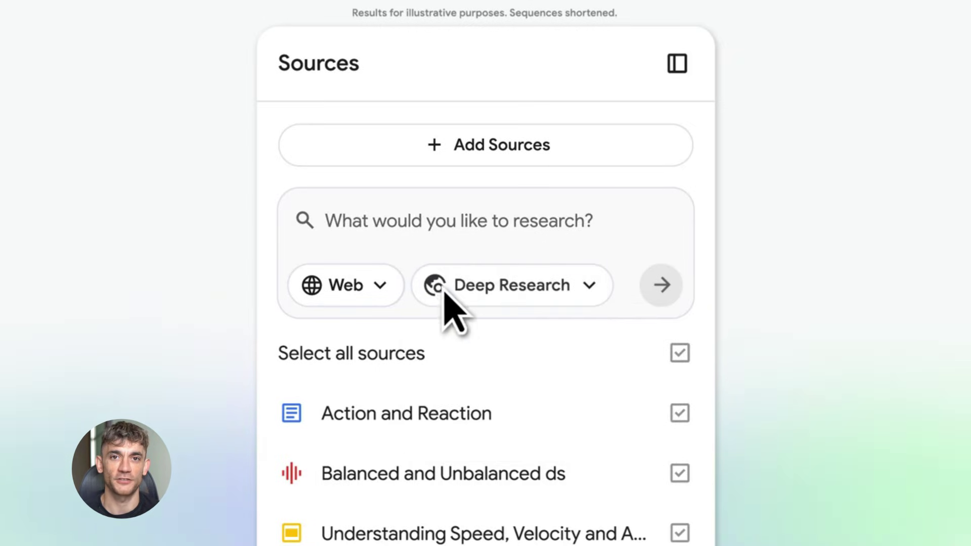
left_click(328, 224)
type("Latest breakthroughs in quantum physics")
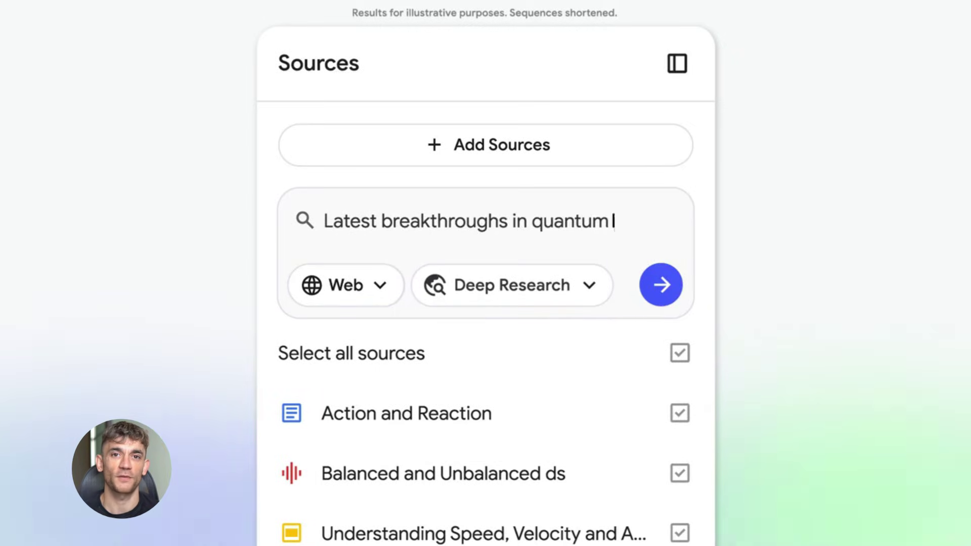
left_click(660, 286)
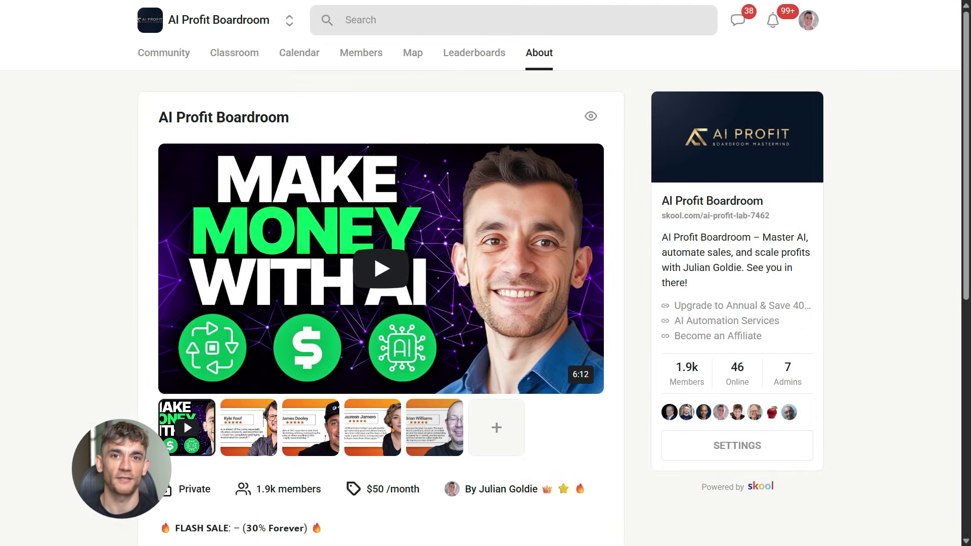
Step: View a customer testimonial on the AI Profit Boardroom About page
scroll(249, 364, "down", 1)
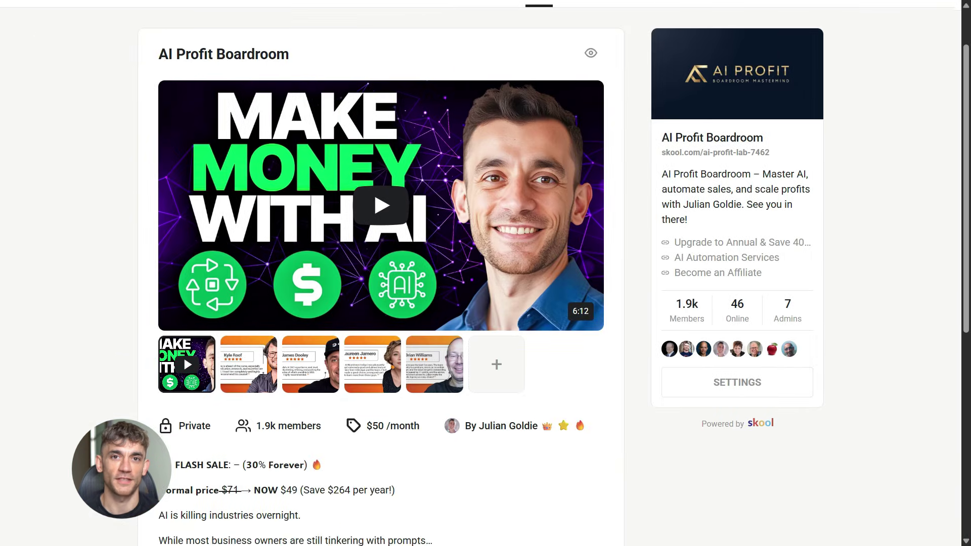
left_click(245, 369)
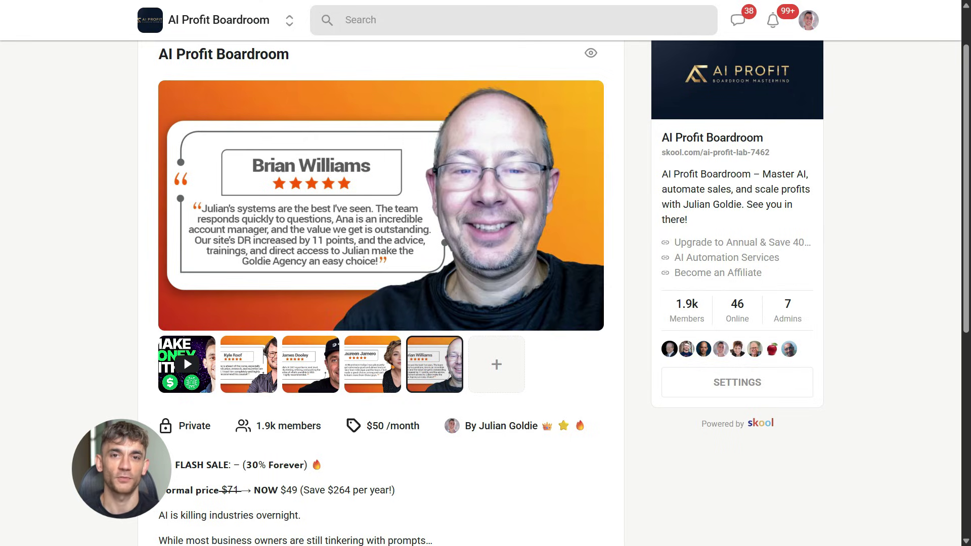
scroll(381, 294, "down", 6)
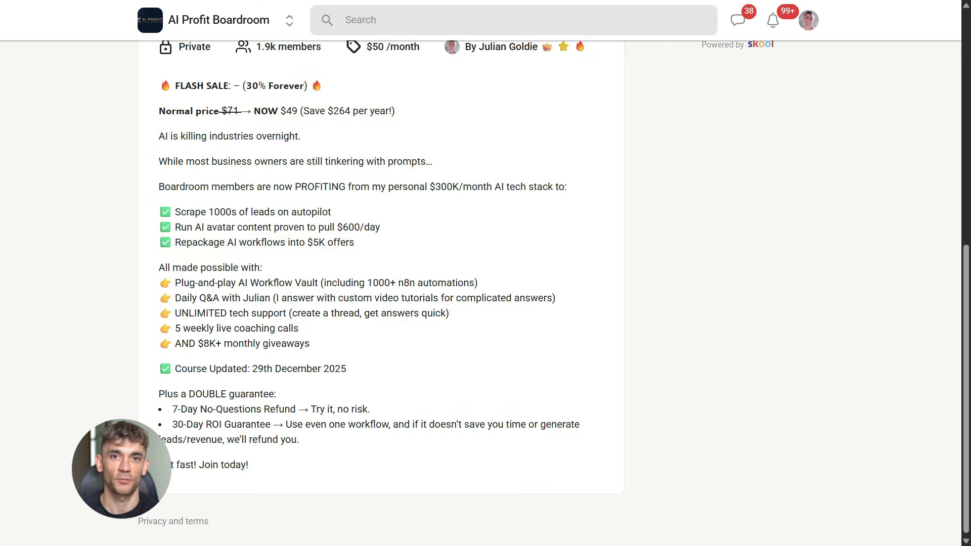
scroll(381, 293, "up", 7)
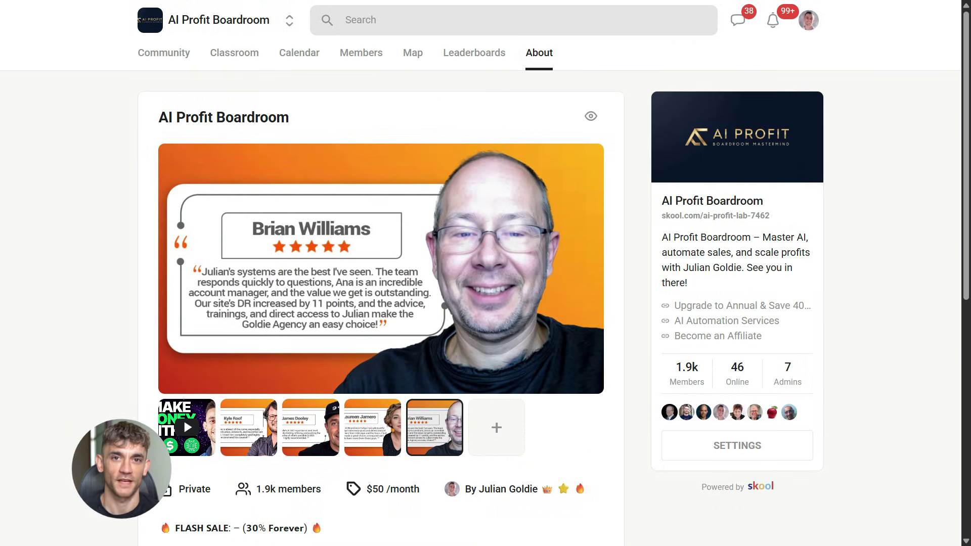
Step: Browse the course cards in the AI Profit Boardroom classroom
left_click(234, 53)
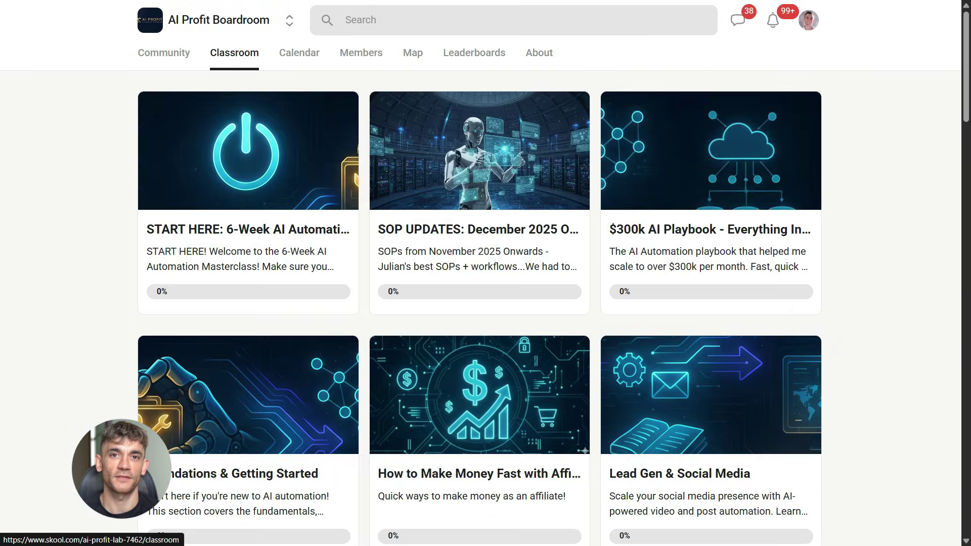
scroll(486, 293, "down", 8)
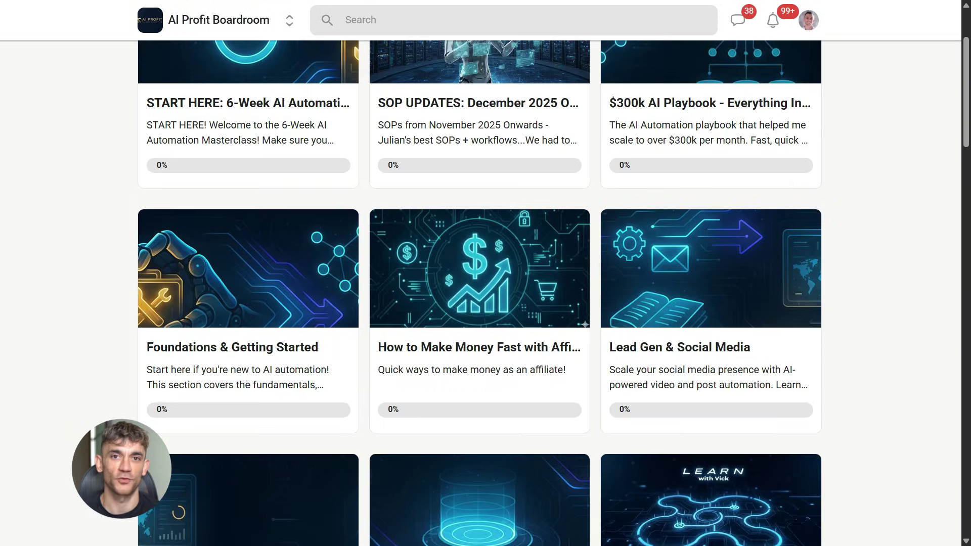
scroll(184, 419, "down", 4)
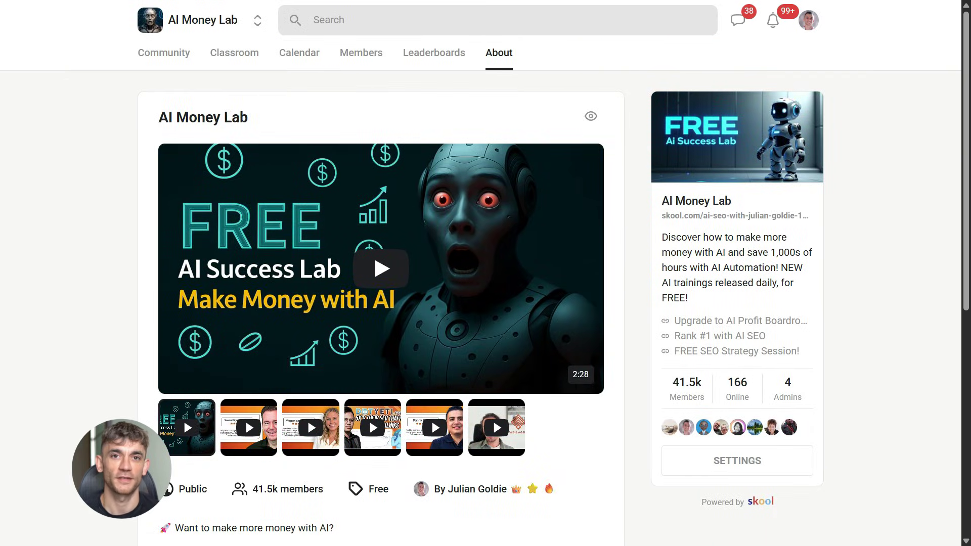
Step: Scroll through AI Money Lab's Classroom courses, such as 'Learn AI Automation Course!' and 'N8N Automation Templates'
scroll(379, 303, "down", 7)
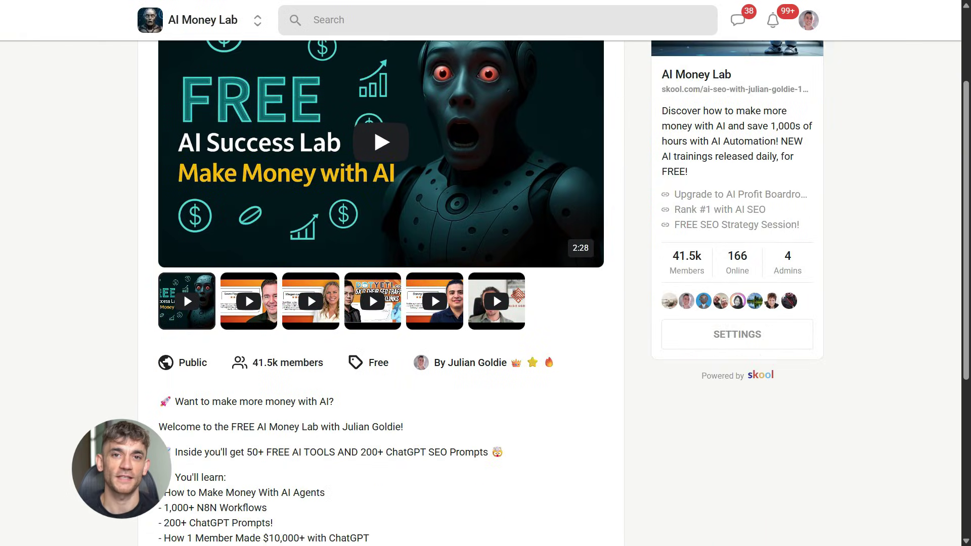
scroll(380, 304, "up", 2)
scroll(184, 156, "up", 5)
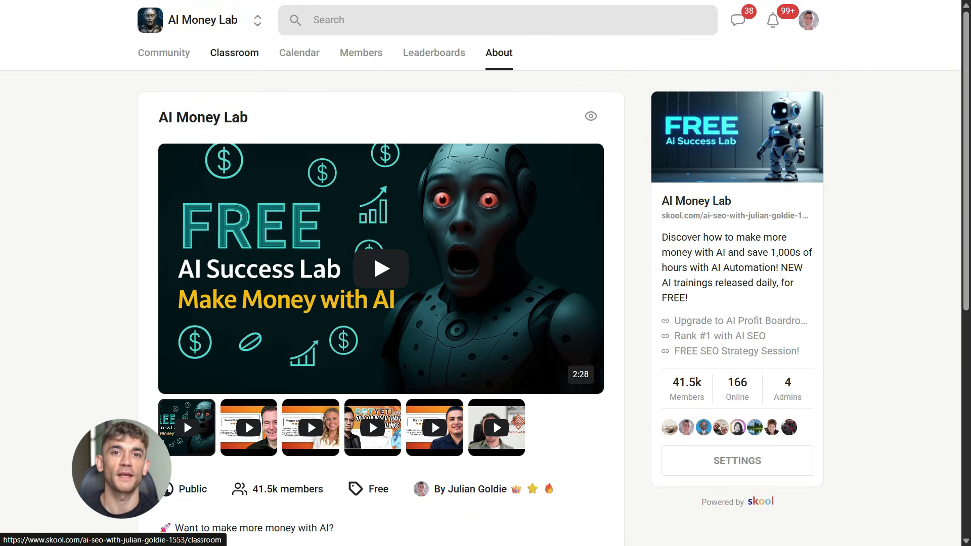
left_click(235, 52)
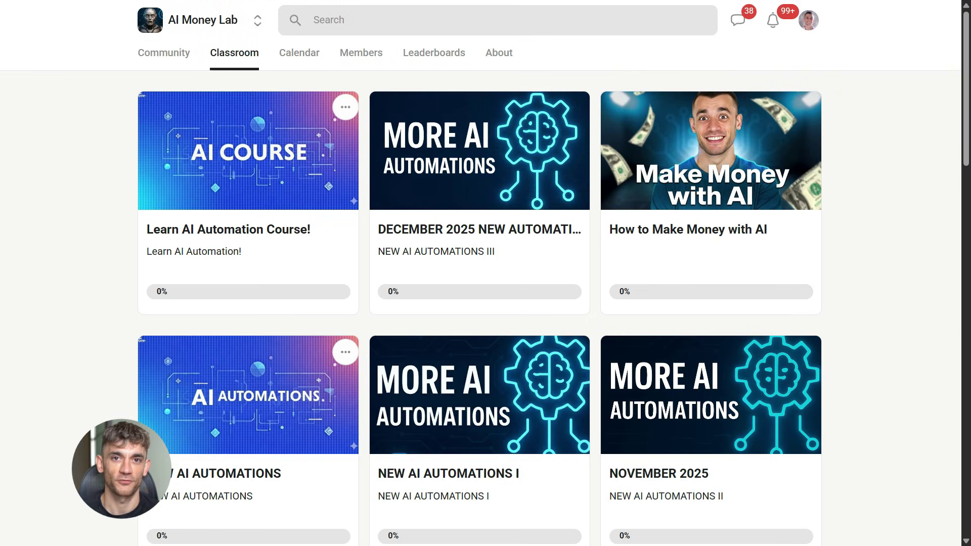
scroll(480, 293, "down", 9)
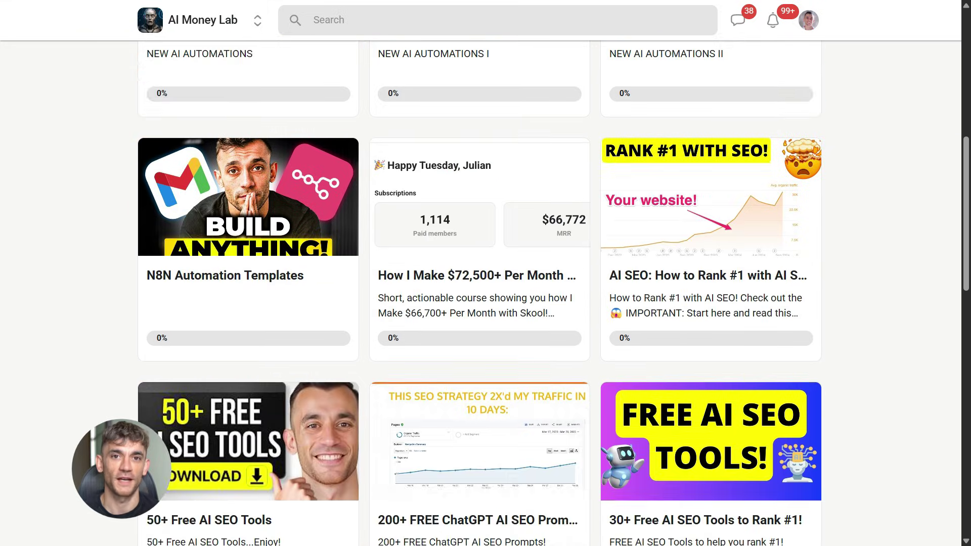
scroll(480, 293, "down", 9)
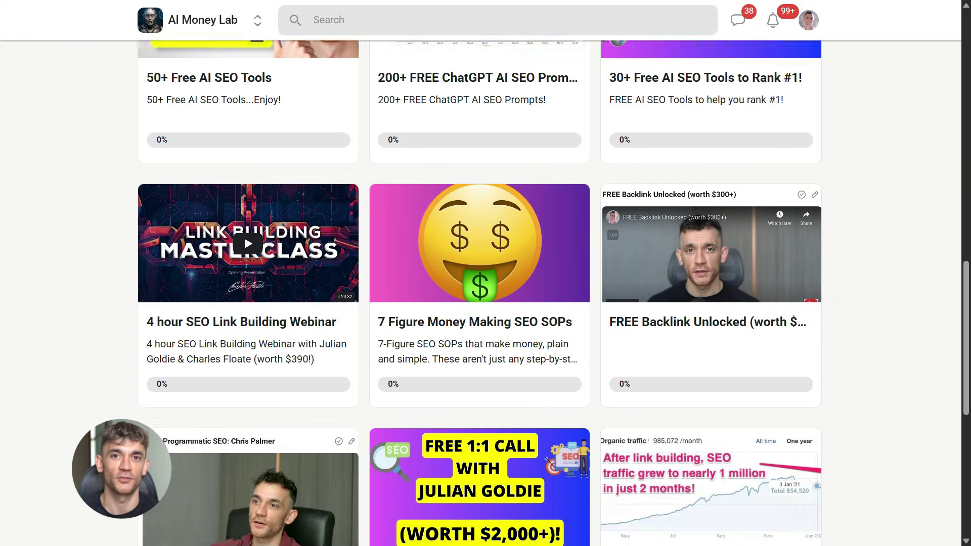
scroll(481, 293, "down", 5)
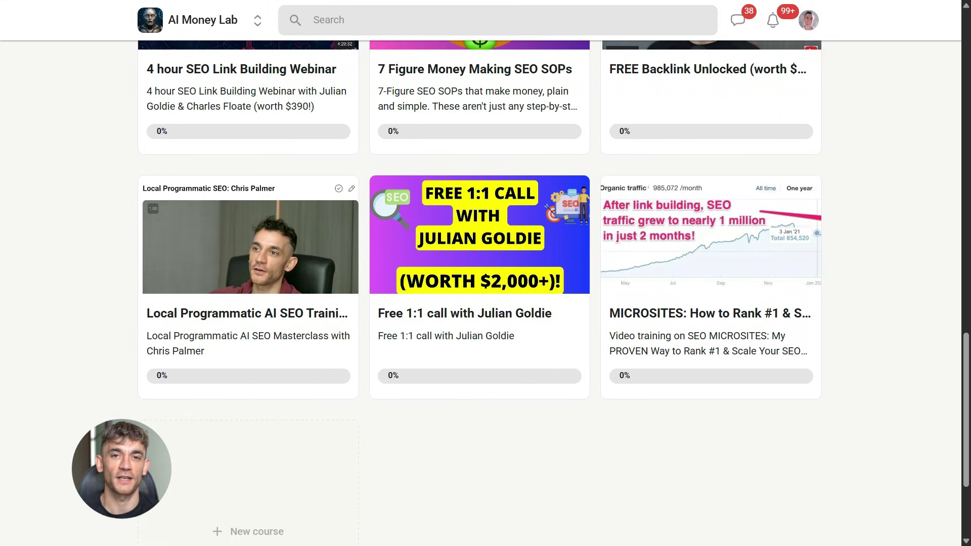